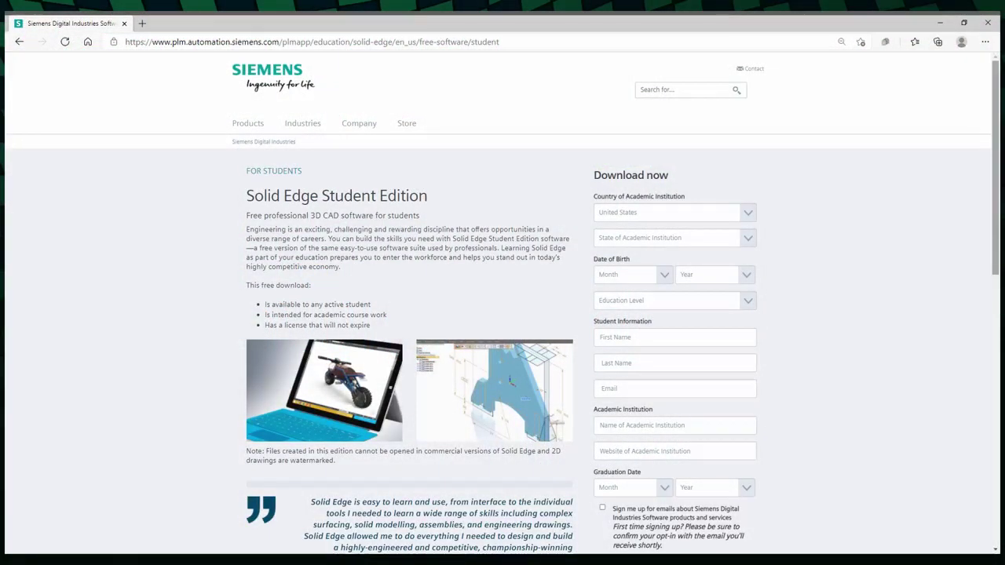
# - Scroll down the installer options and choose ISO Metric as the modeling standard
pyautogui.scroll(-3, 503, 303)
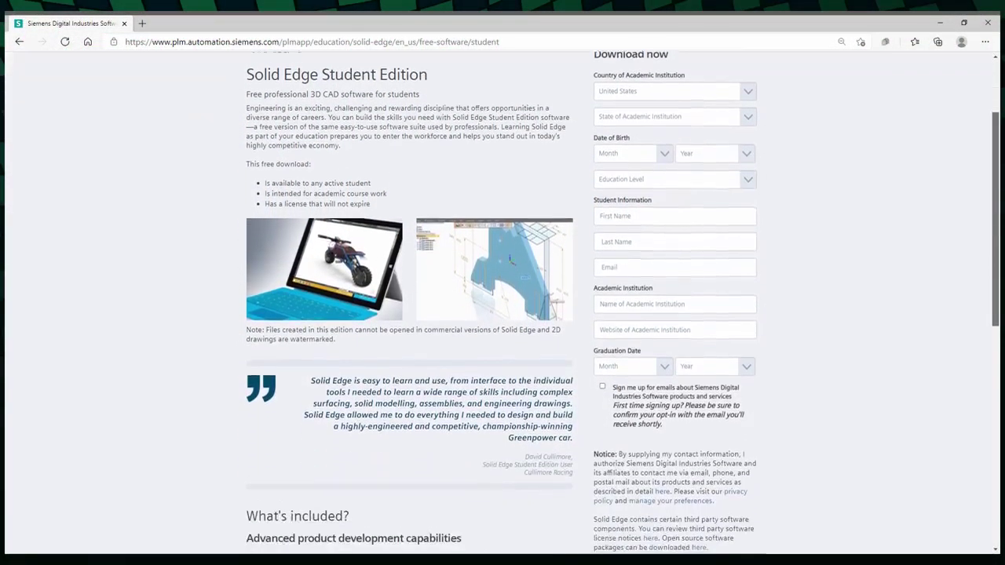
pyautogui.scroll(-5, 503, 303)
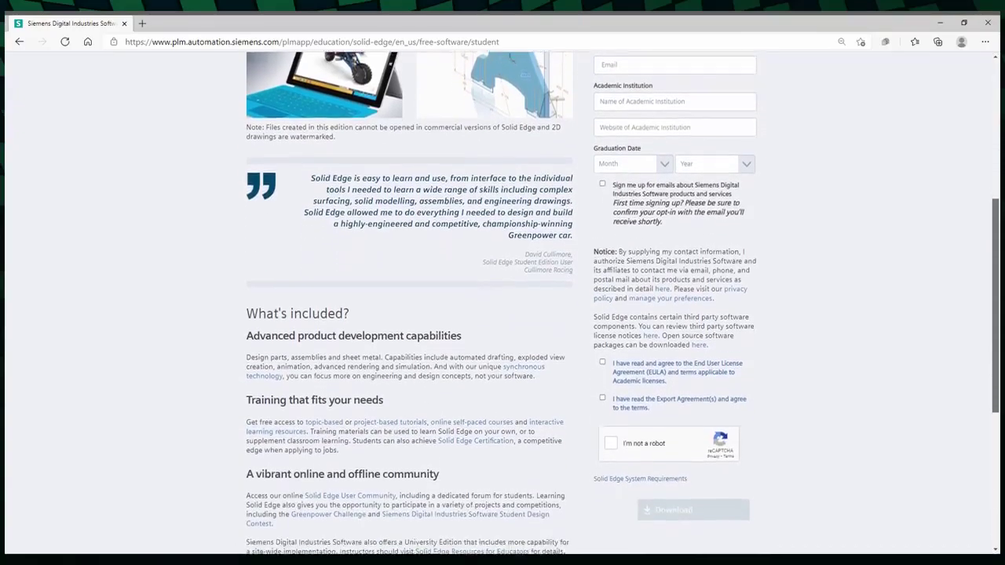
pyautogui.scroll(-2, 502, 302)
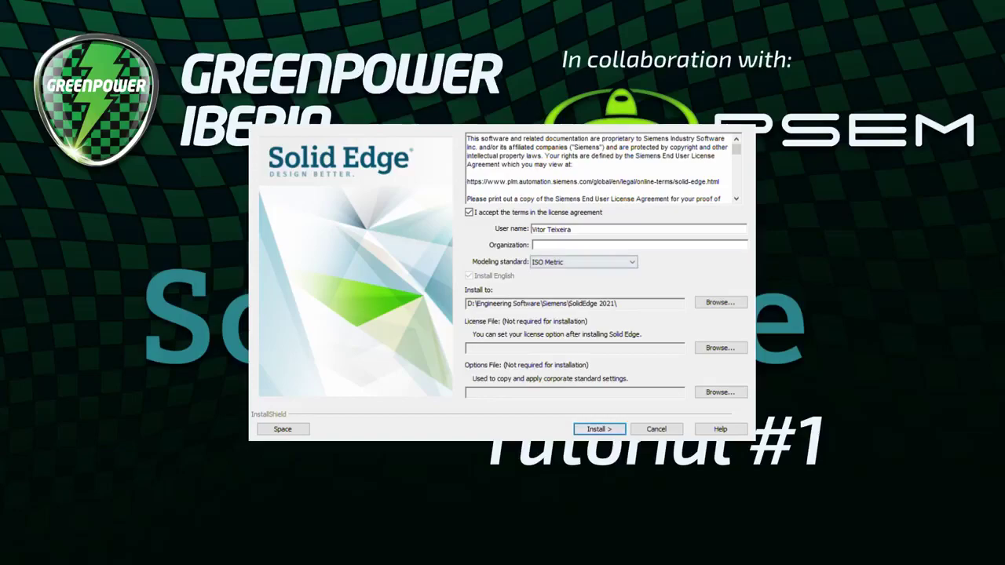
pyautogui.click(583, 262)
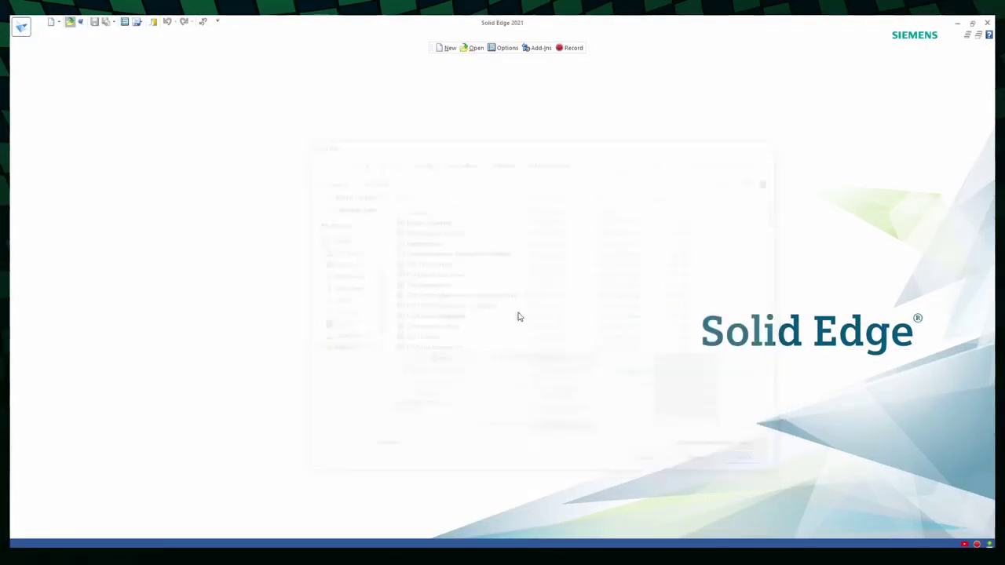
# - Browse for and open F24 Car Assembly, with the file type filtered to Assembly documents
pyautogui.click(22, 28)
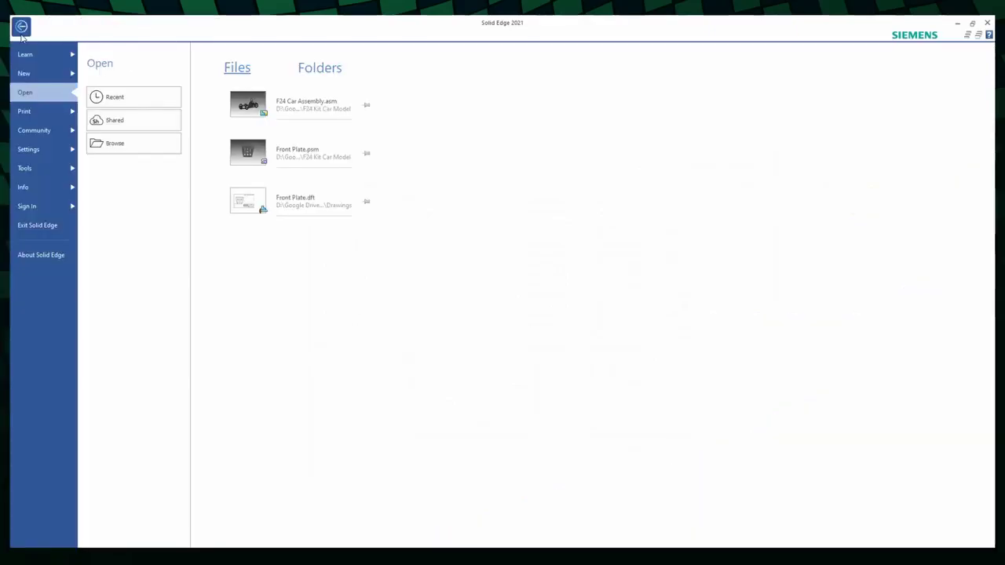
pyautogui.click(117, 143)
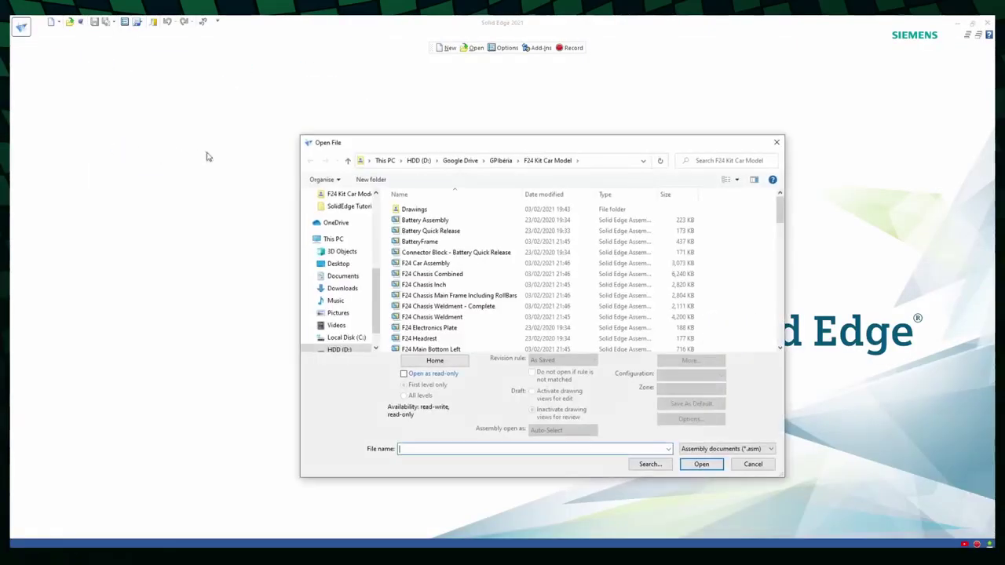
pyautogui.click(716, 450)
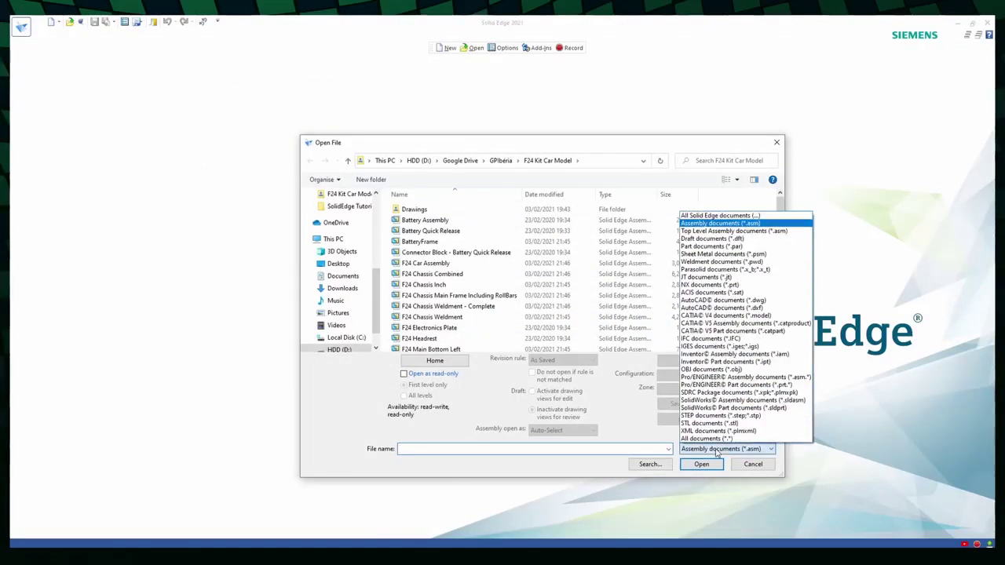
pyautogui.click(704, 224)
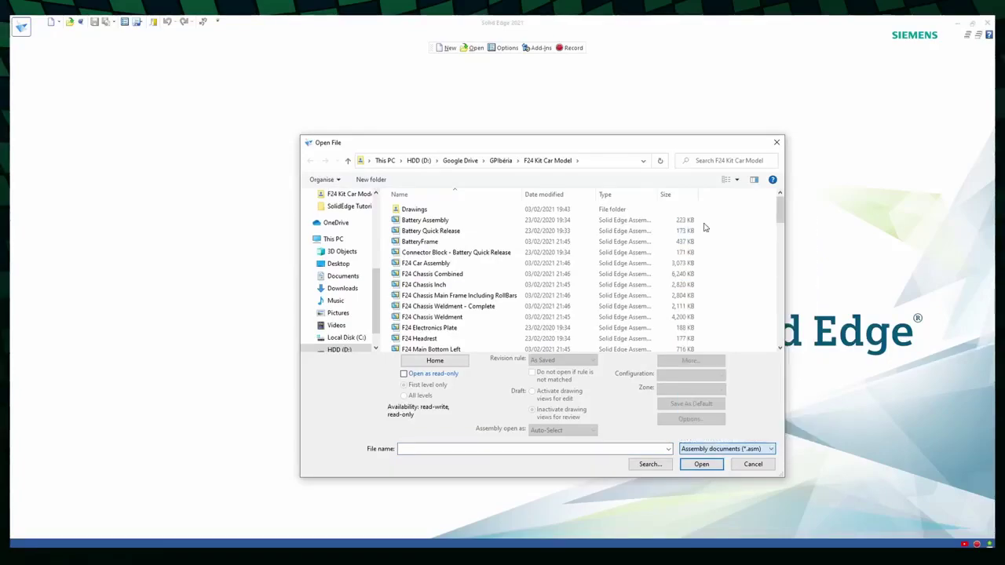
pyautogui.click(513, 264)
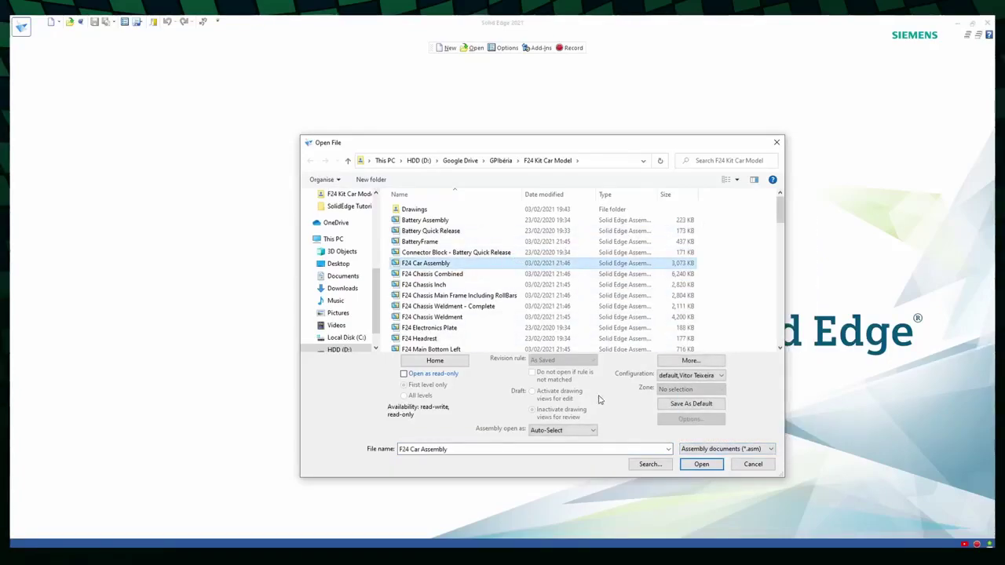
pyautogui.click(701, 464)
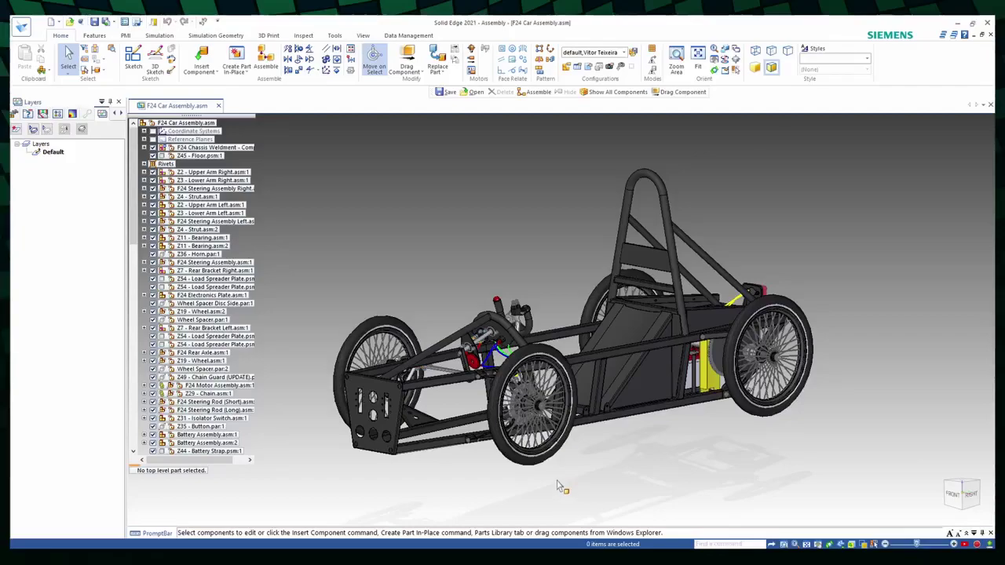
# - Orbit the car, then apply Collapse All to the top F24 Car Assembly node in PathFinder
pyautogui.moveTo(558, 487); pyautogui.dragTo(580, 488, button='middle')
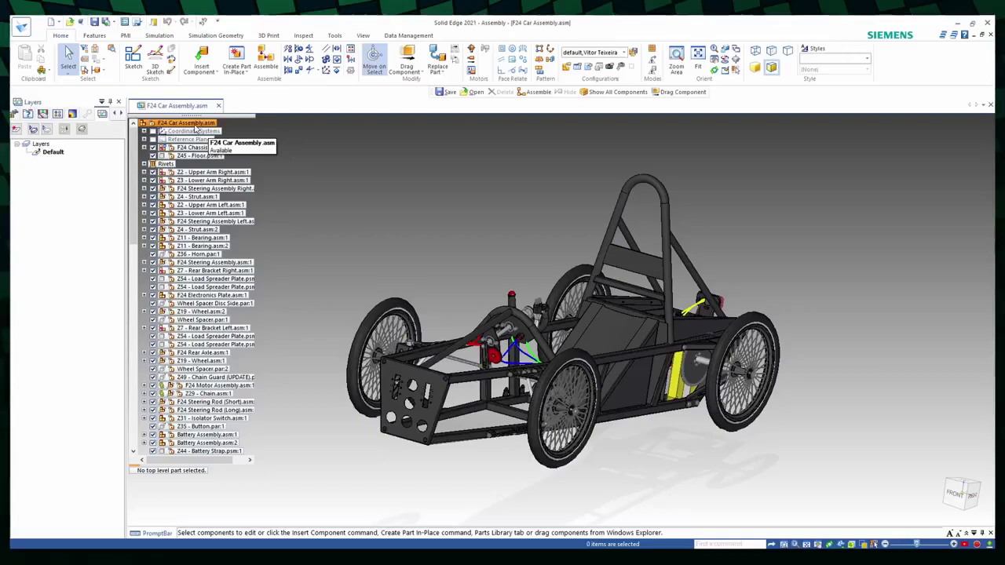
pyautogui.rightClick(195, 129)
pyautogui.click(222, 154)
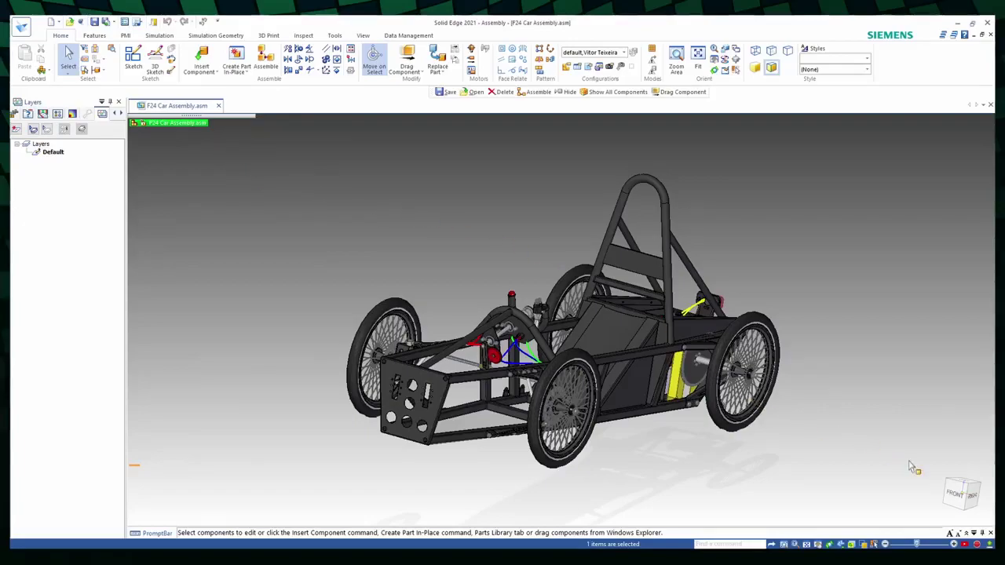
pyautogui.click(973, 500)
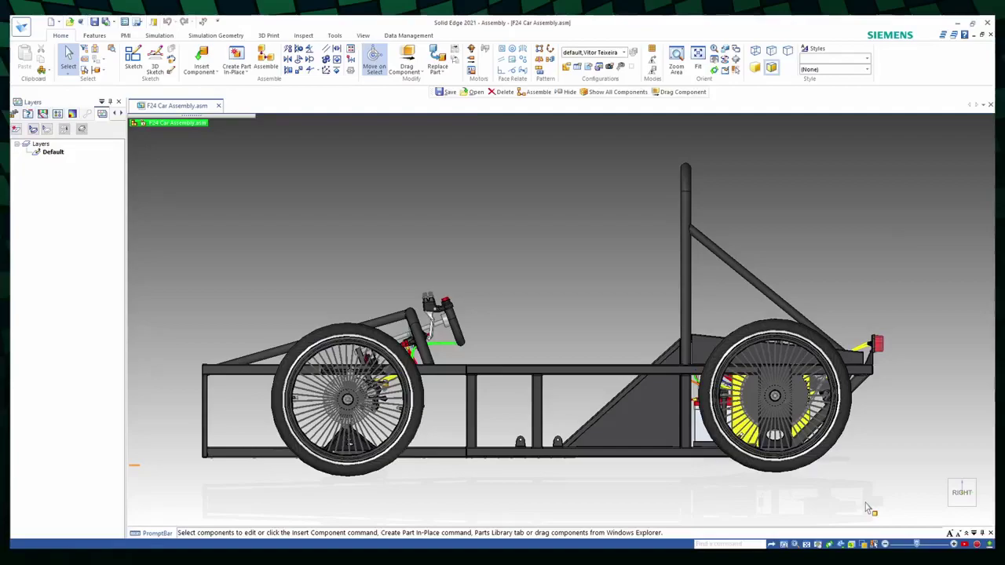
pyautogui.hotkey('ctrl', 'i')
pyautogui.hotkey('ctrl', 'f')
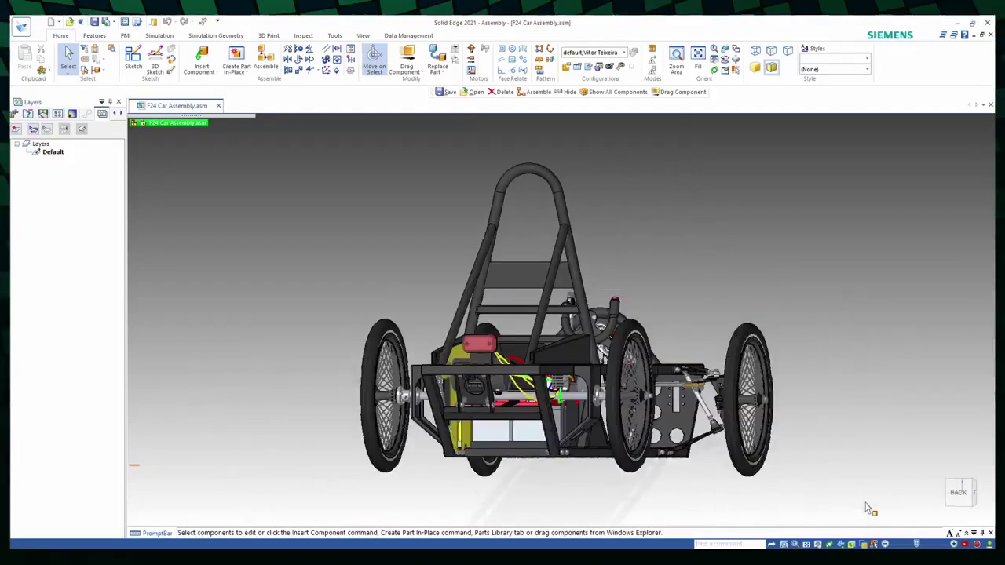
pyautogui.hotkey('ctrl', 'r')
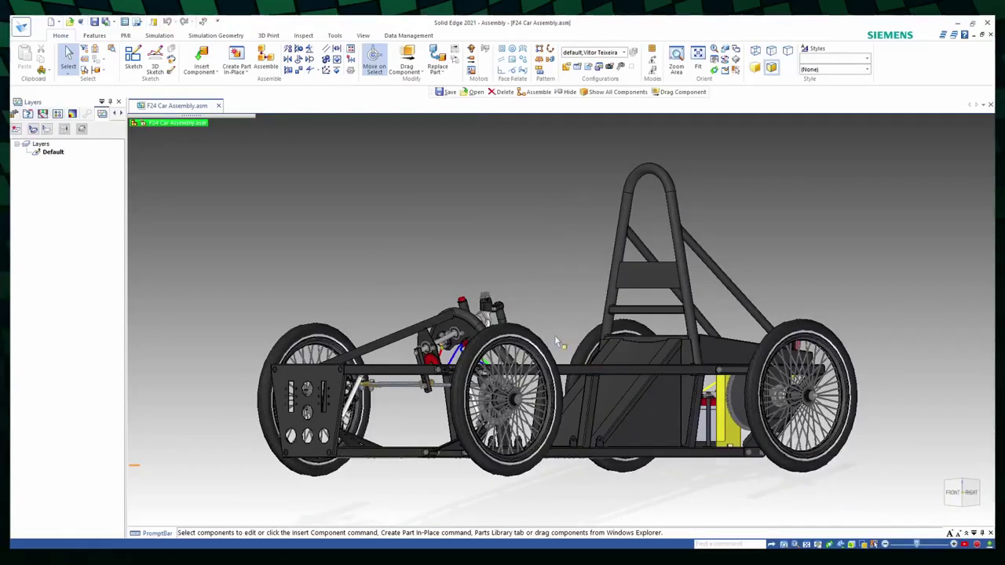
pyautogui.scroll(-3, 549, 331)
pyautogui.scroll(3, 549, 330)
pyautogui.moveTo(555, 324)
pyautogui.mouseDown(button='middle')
pyautogui.moveTo(518, 326)
pyautogui.moveTo(562, 325)
pyautogui.moveTo(558, 290)
pyautogui.moveTo(522, 333)
pyautogui.moveTo(576, 307)
pyautogui.moveTo(555, 331)
pyautogui.moveTo(552, 269)
pyautogui.moveTo(559, 346)
pyautogui.moveTo(559, 324)
pyautogui.mouseUp(button='middle')
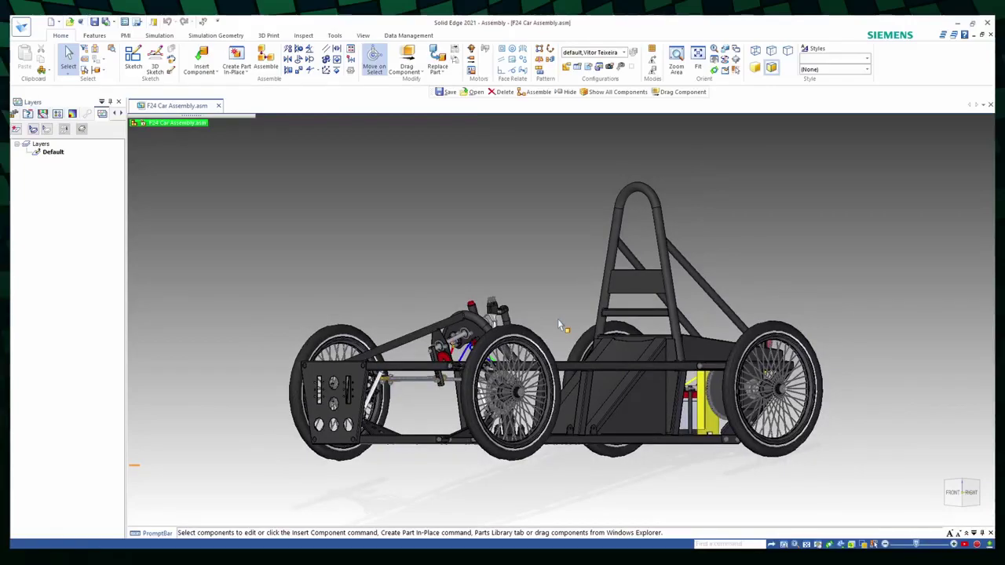
# - Expand the assembly tree one level and pick Front Plate.psm:1 from QuickPick at the car's front
pyautogui.rightClick(182, 124)
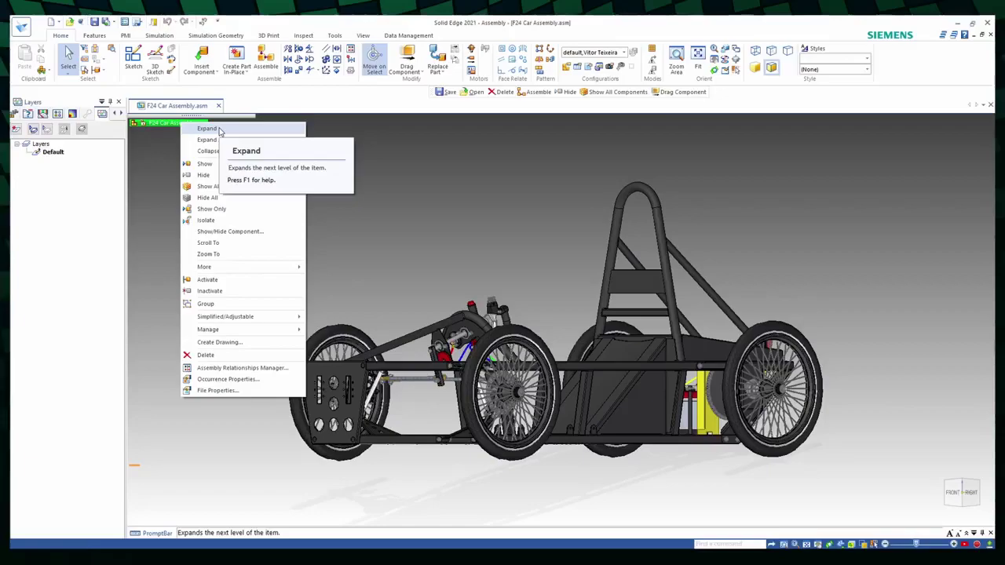
pyautogui.click(208, 128)
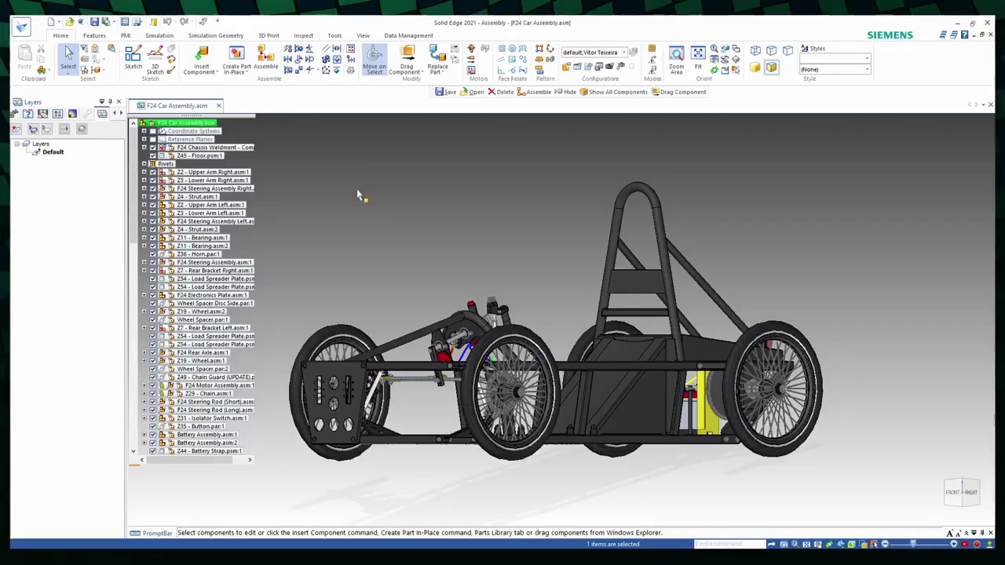
pyautogui.rightClick(345, 369)
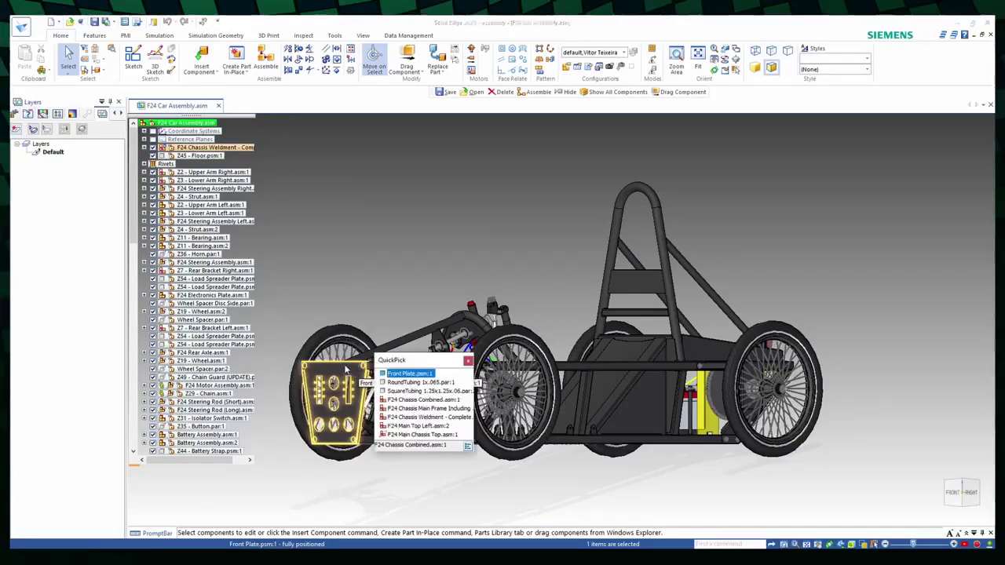
pyautogui.click(410, 375)
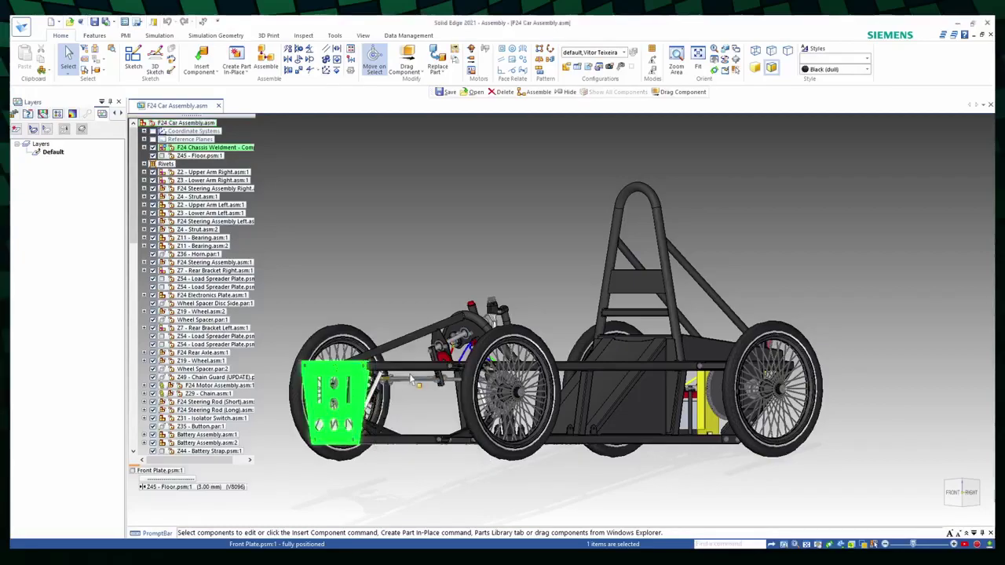
pyautogui.rightClick(340, 375)
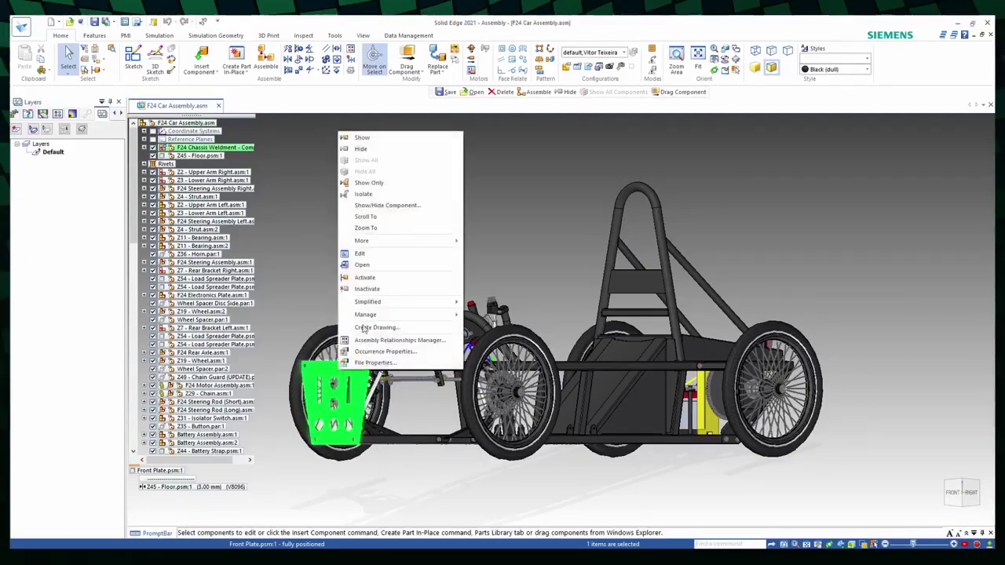
# - Open the Front Plate part and start a new drawing of it from the ISO metric draft template
pyautogui.click(382, 266)
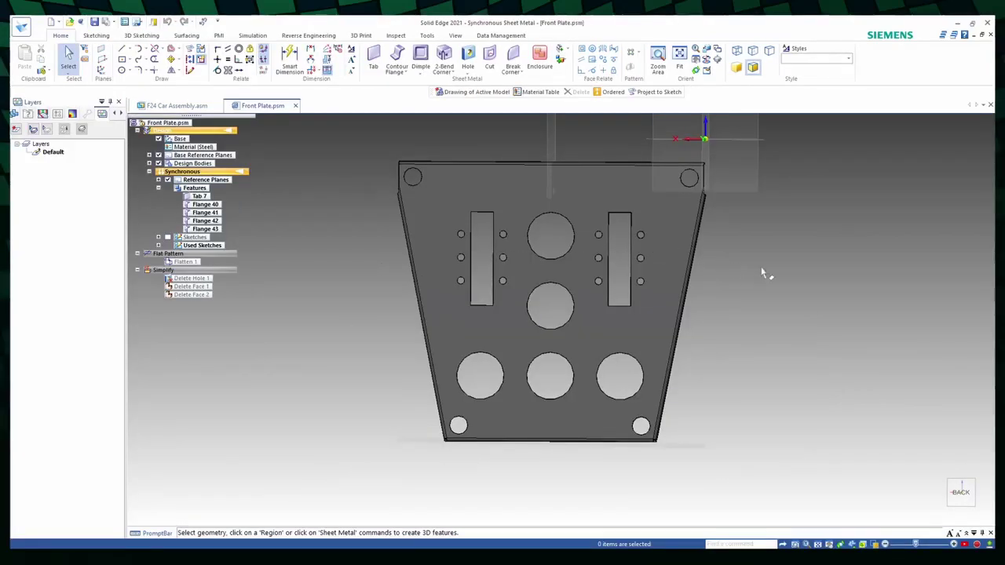
pyautogui.click(60, 23)
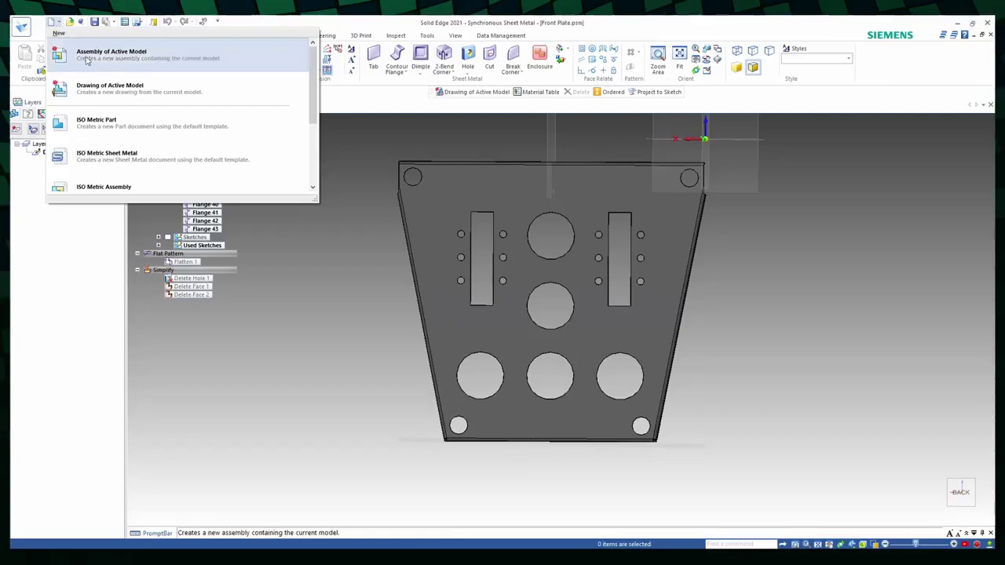
pyautogui.click(124, 94)
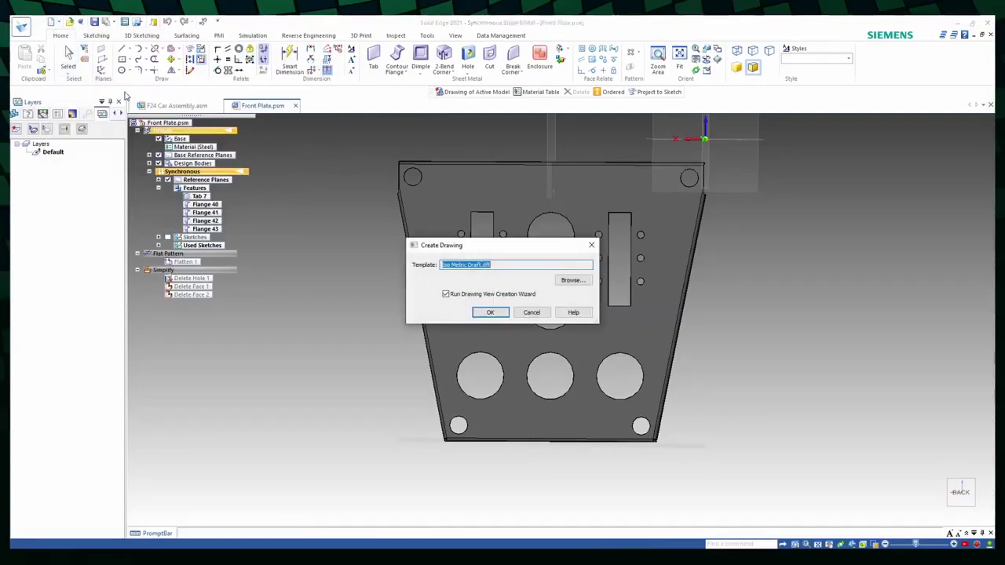
pyautogui.click(488, 313)
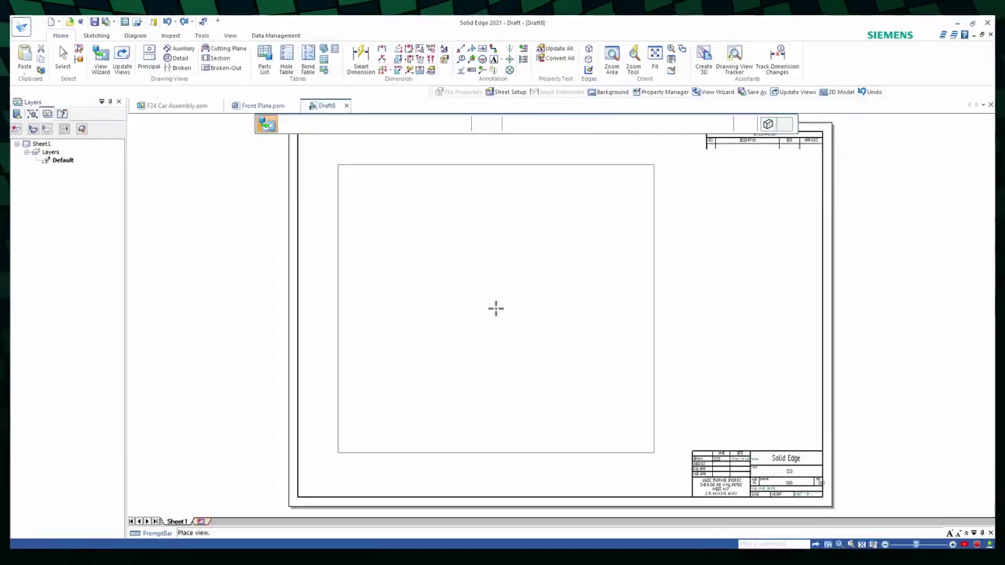
# - Place the plate's front view and a side projection on the sheet, then select the front view
pyautogui.click(498, 313)
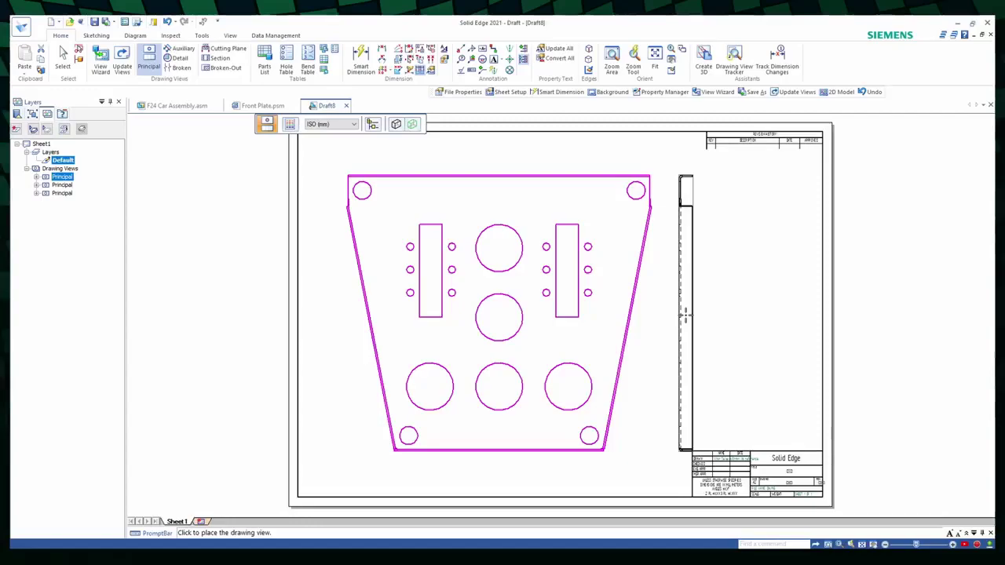
pyautogui.press('Escape')
pyautogui.click(684, 314)
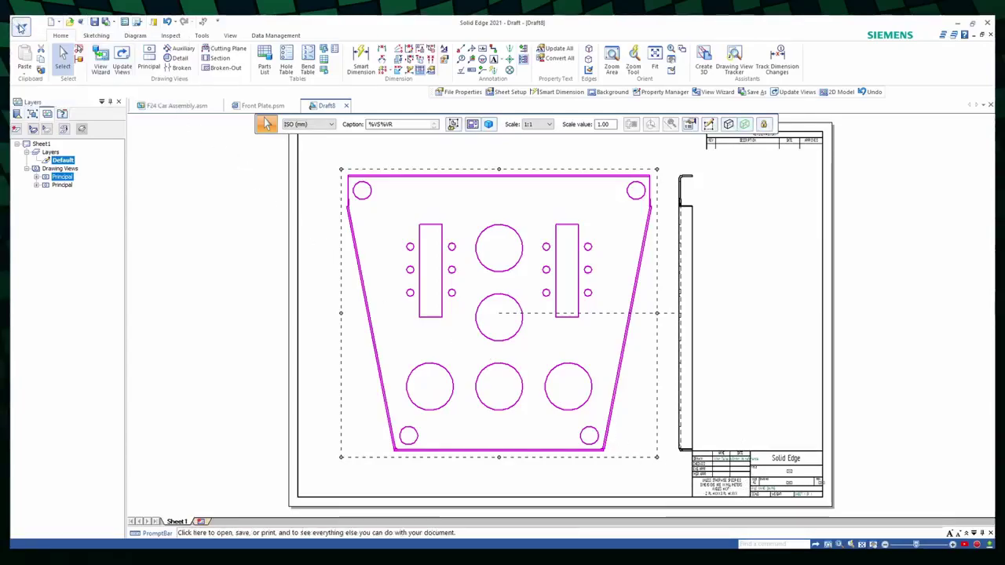
# - In Sheet Setup, choose A4 Wide (297 × 210 mm) with the A4-Sheet background, then select the front view
pyautogui.click(16, 25)
pyautogui.click(50, 210)
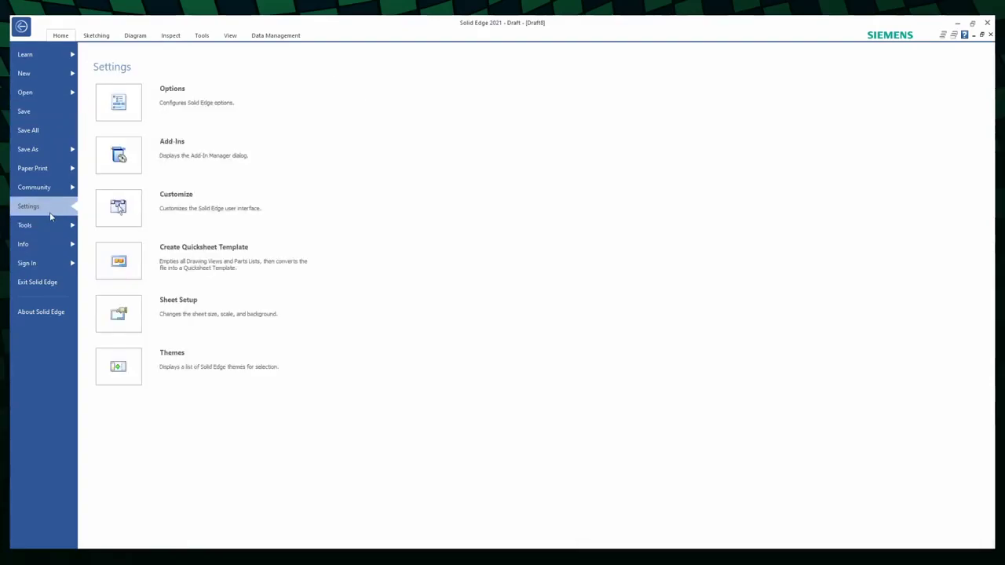
pyautogui.click(162, 314)
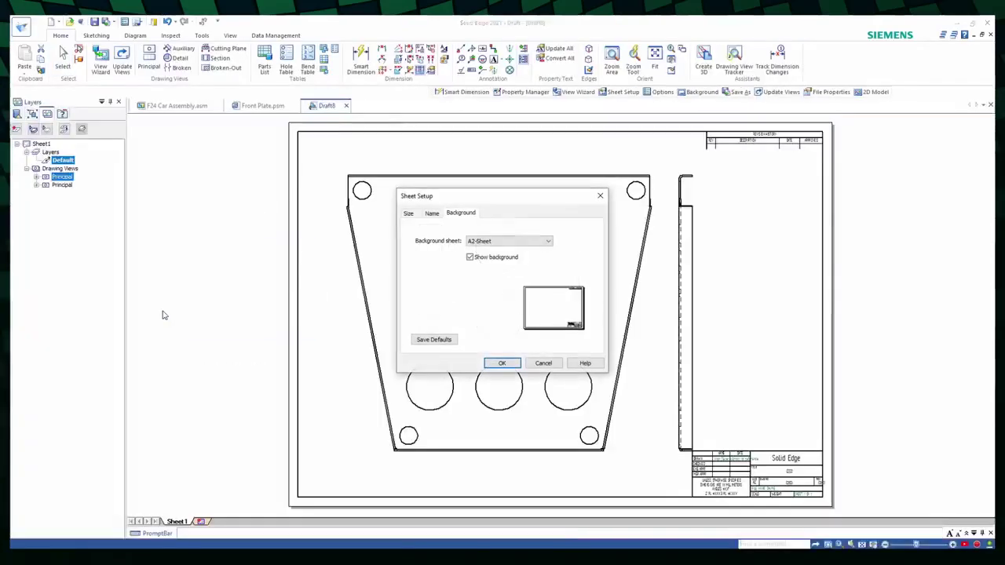
pyautogui.click(500, 242)
pyautogui.click(500, 275)
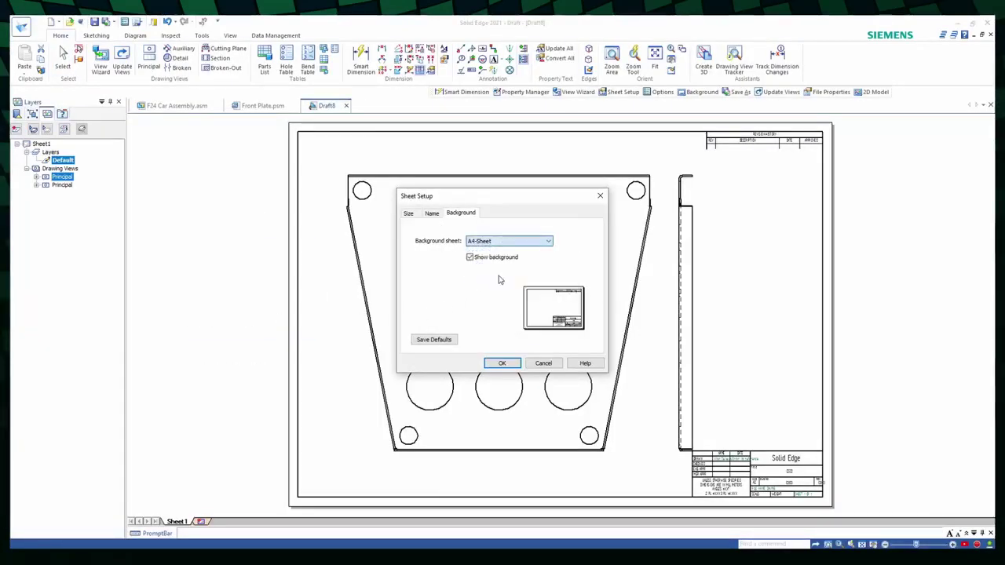
pyautogui.click(409, 212)
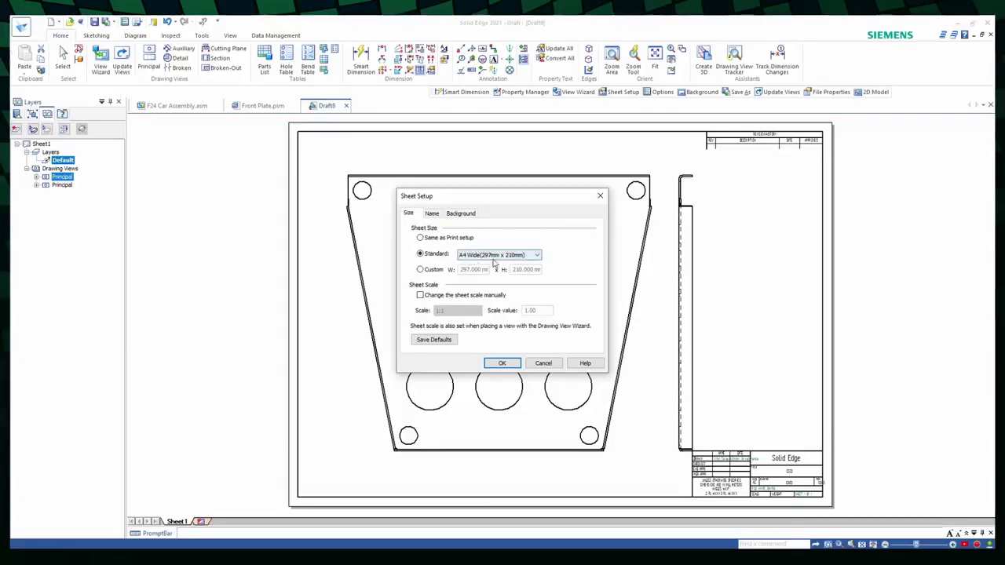
pyautogui.click(501, 363)
pyautogui.click(511, 365)
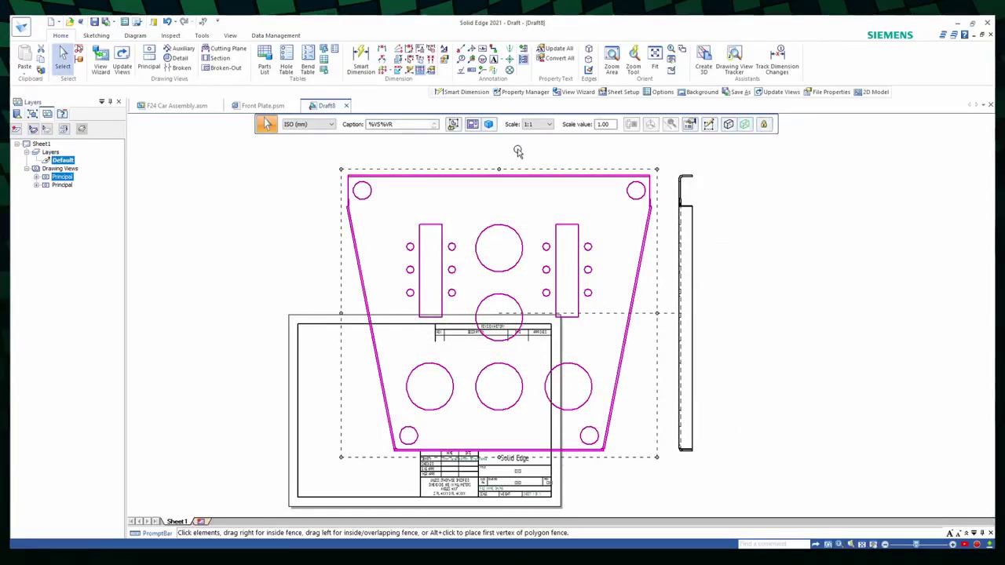
# - Set the view scale to 1:5 and drag the front and side views onto the sheet
pyautogui.click(538, 128)
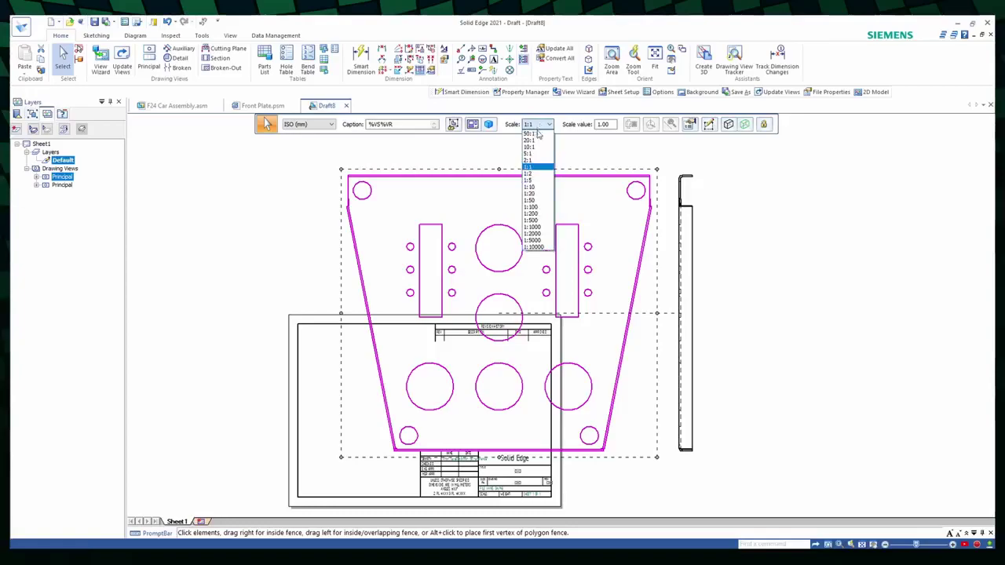
pyautogui.click(530, 180)
pyautogui.moveTo(518, 297); pyautogui.dragTo(378, 387)
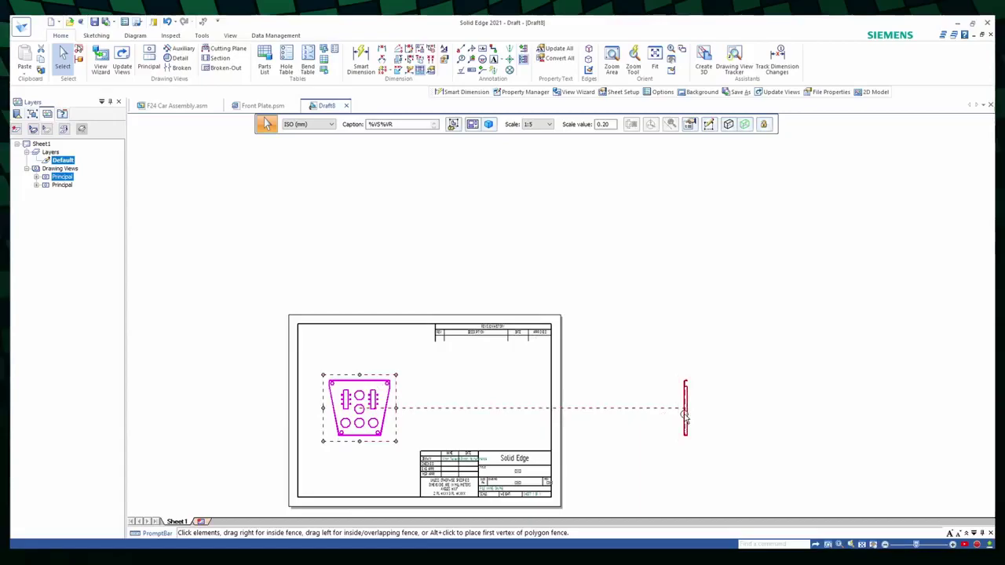
pyautogui.moveTo(684, 410); pyautogui.dragTo(475, 410)
# - Enter a scale value of 0.33 to enlarge the views to 1:3.030
pyautogui.scroll(-2, 673, 343)
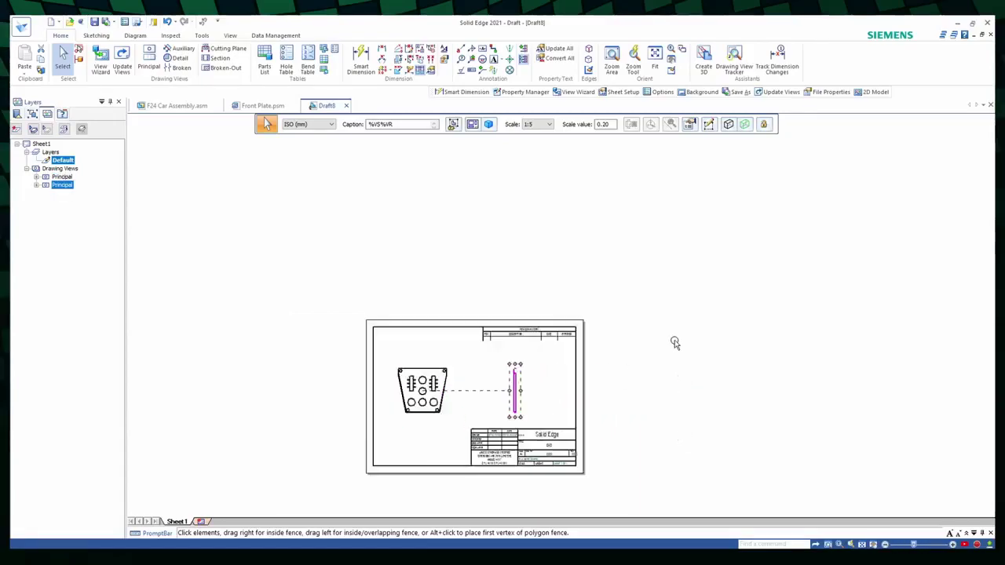
pyautogui.scroll(3, 500, 455)
pyautogui.scroll(3, 500, 455)
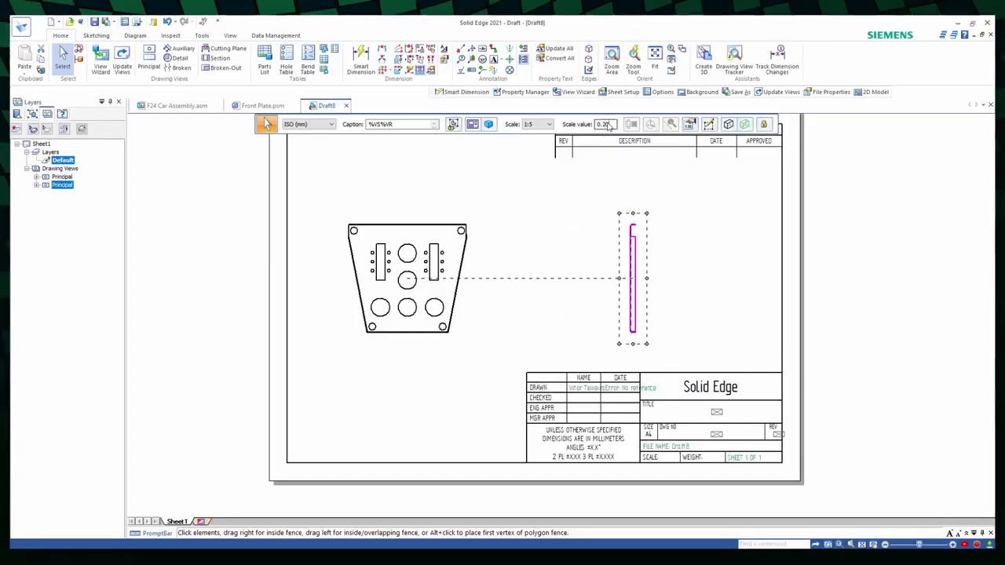
pyautogui.write('0.33')
pyautogui.press('Return')
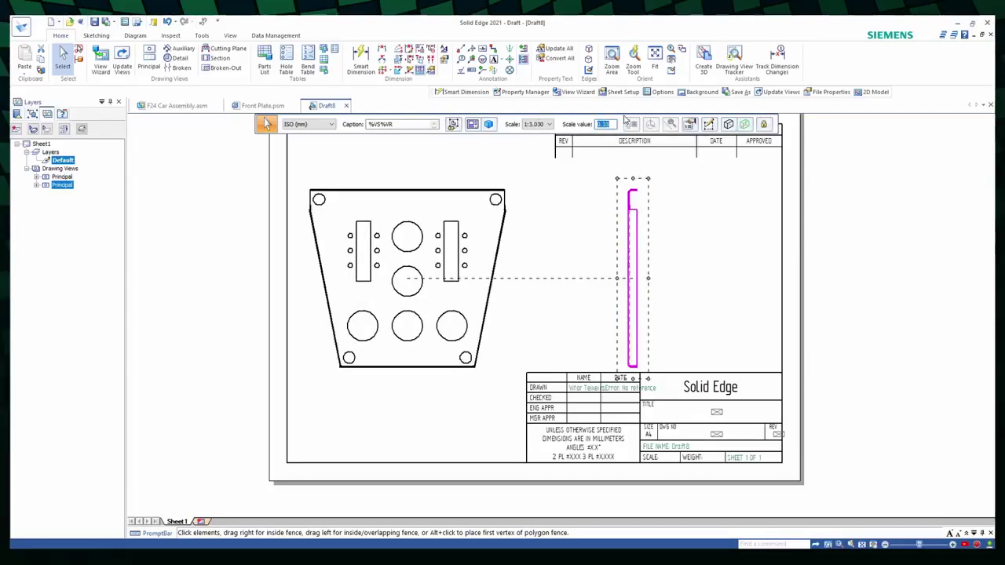
# - Nudge the front view right and add Smart Dimensions: 329.86 top width, 228.6 bottom width, 302.01 height
pyautogui.moveTo(497, 264); pyautogui.dragTo(518, 263)
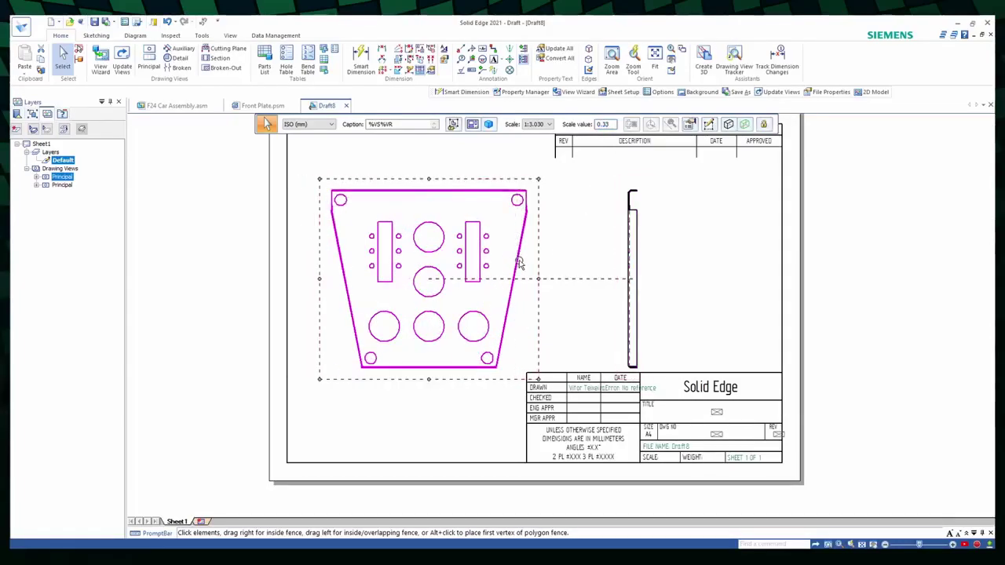
pyautogui.click(376, 74)
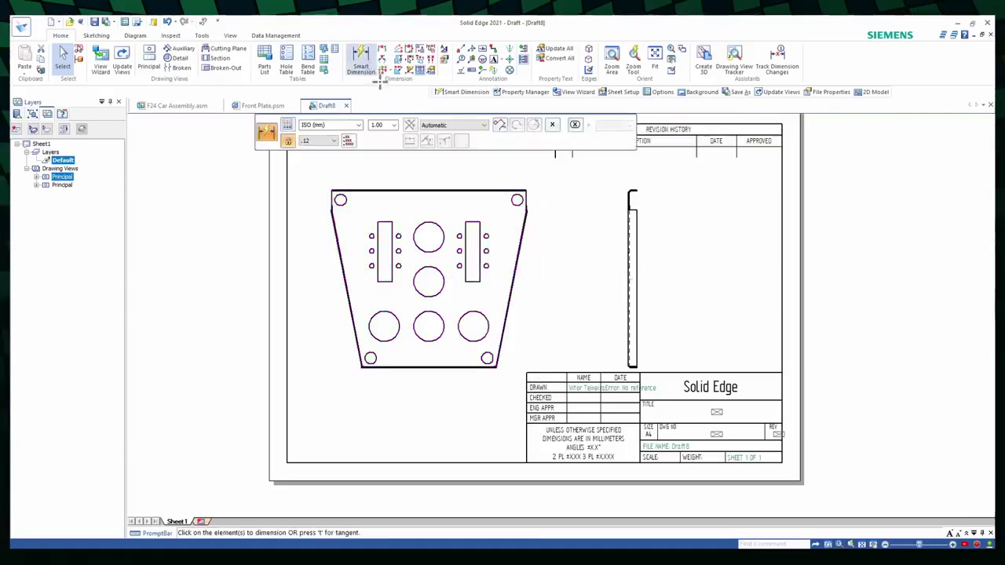
pyautogui.click(405, 189)
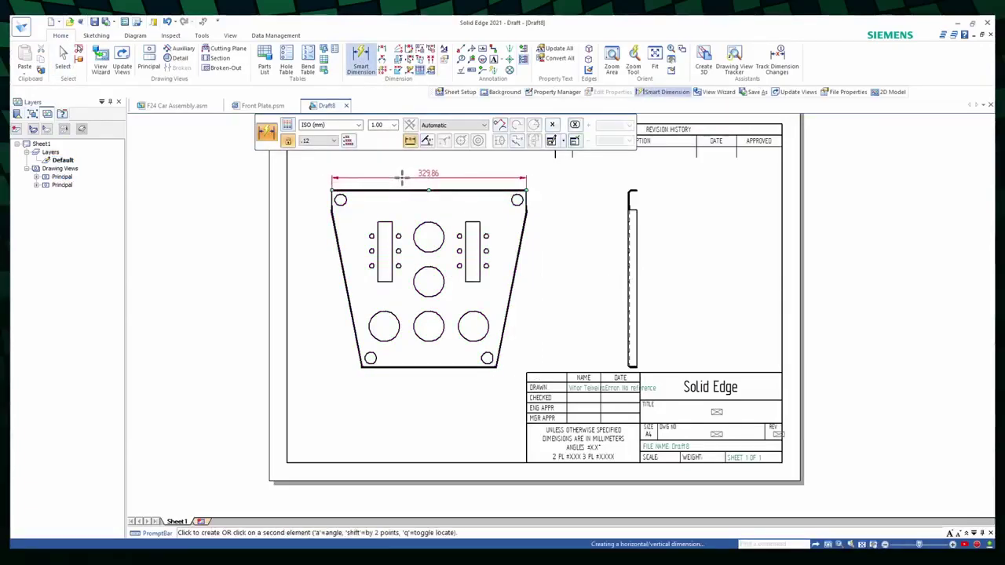
pyautogui.click(403, 173)
pyautogui.click(434, 366)
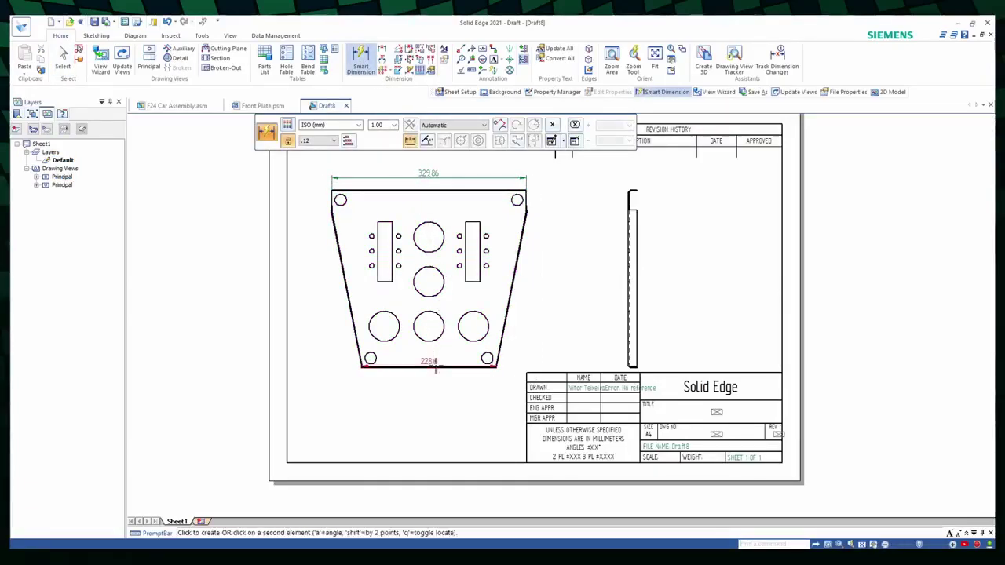
pyautogui.click(438, 383)
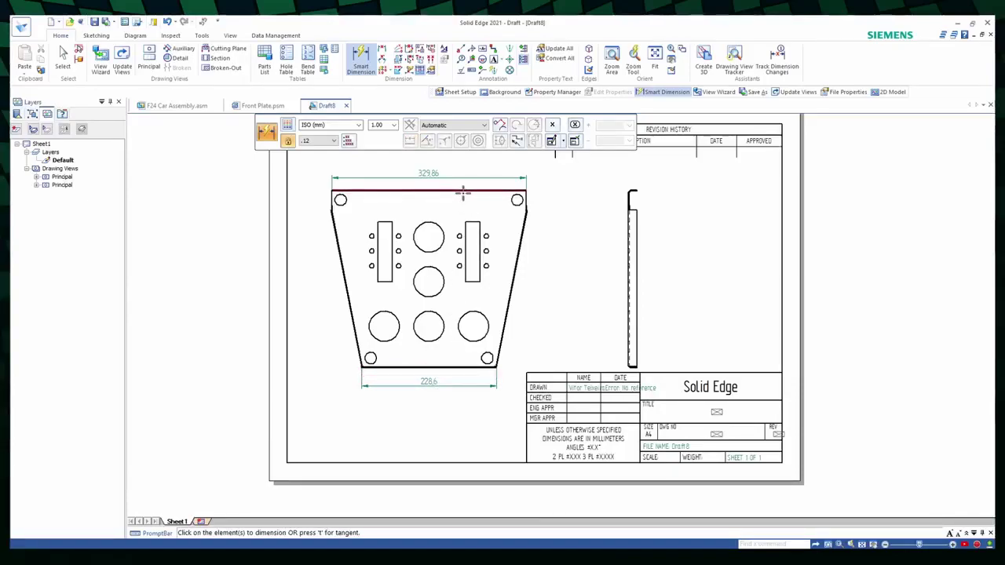
pyautogui.click(442, 366)
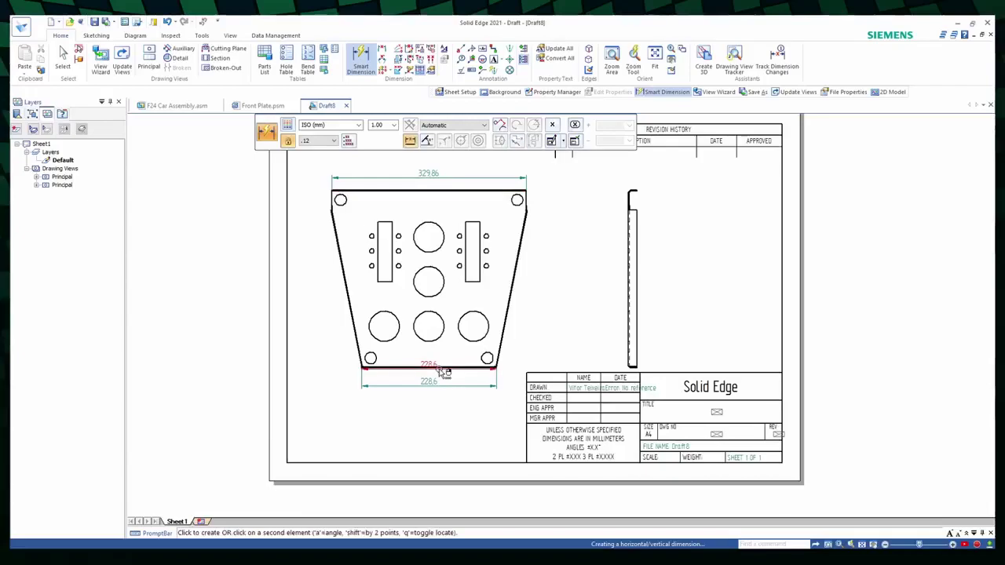
pyautogui.click(521, 234)
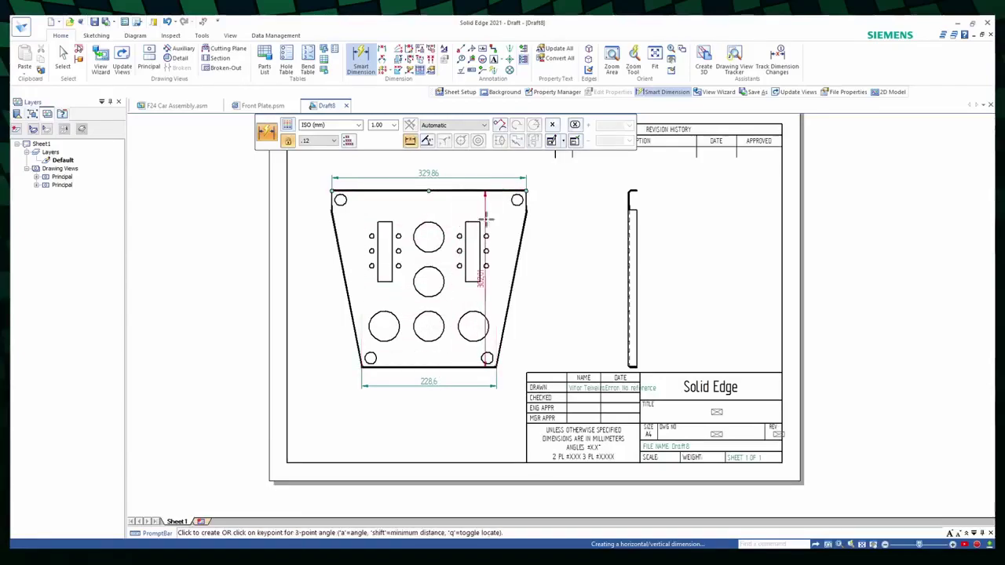
pyautogui.click(535, 236)
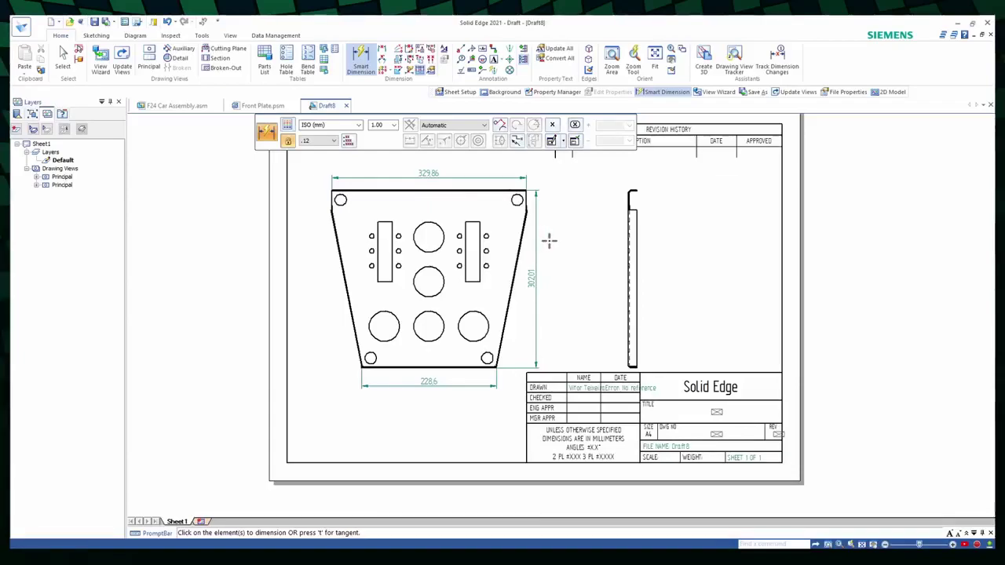
# - Select the 329.86 top-width dimension and set its text scale to 2
pyautogui.press('Escape')
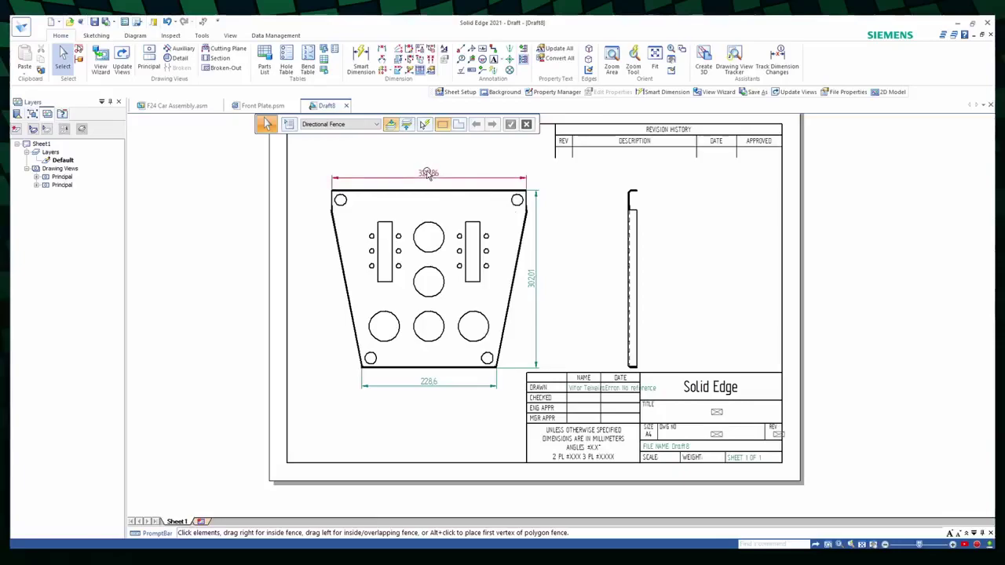
pyautogui.click(428, 173)
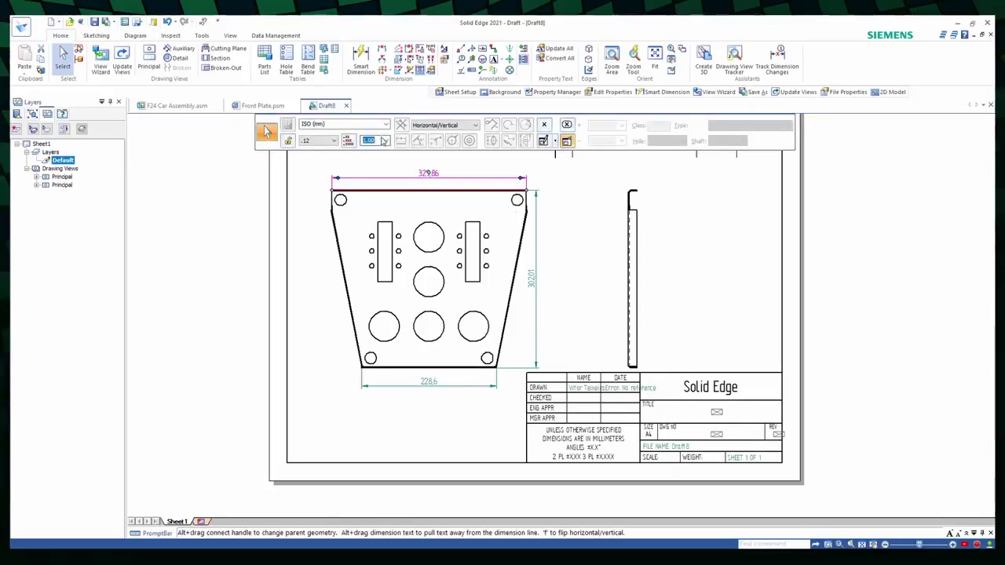
pyautogui.write('2')
pyautogui.press('Return')
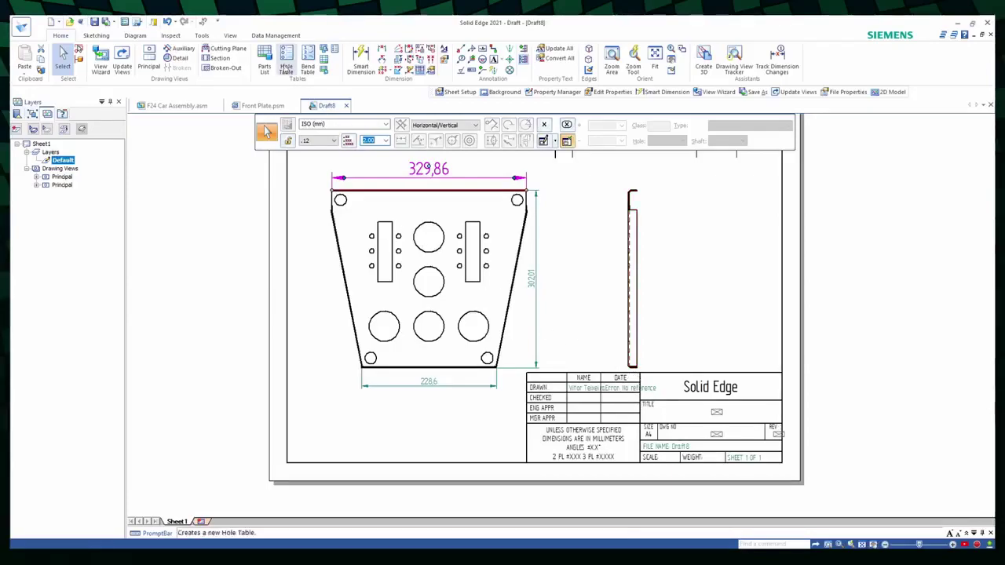
# - On the A4-Sheet background, enter 'Frontal Plate' in the title block's TITLE callout
pyautogui.click(229, 36)
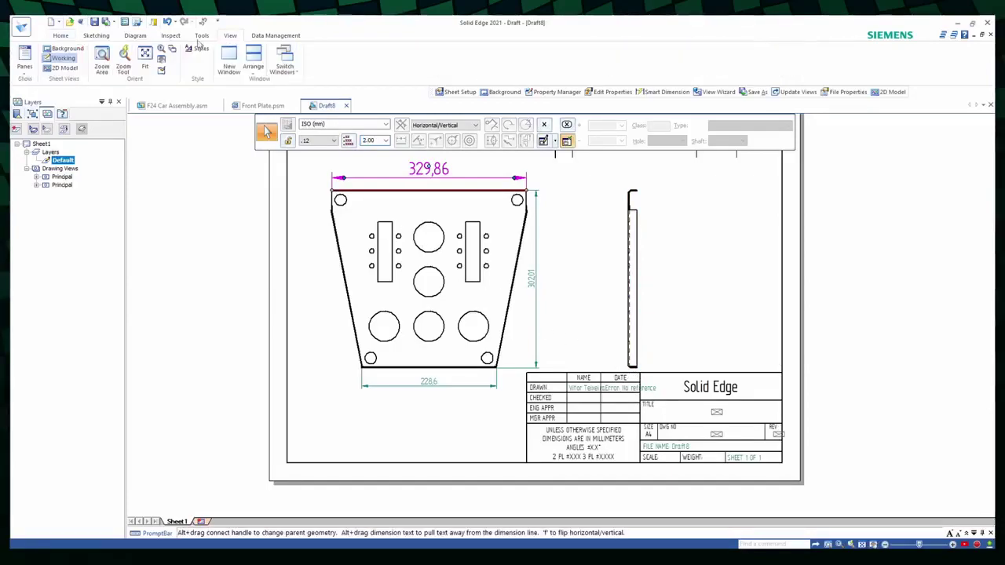
pyautogui.click(68, 48)
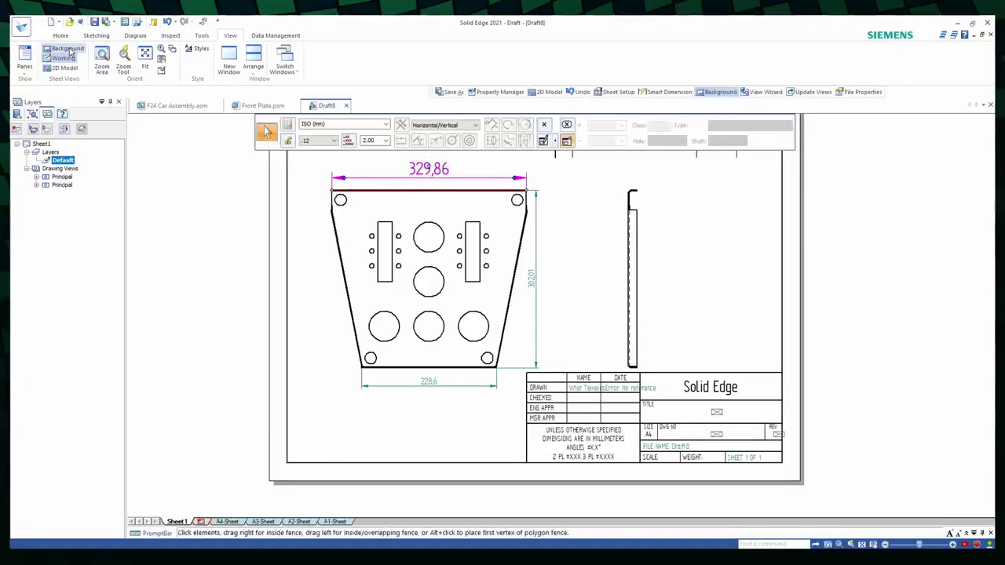
pyautogui.click(227, 522)
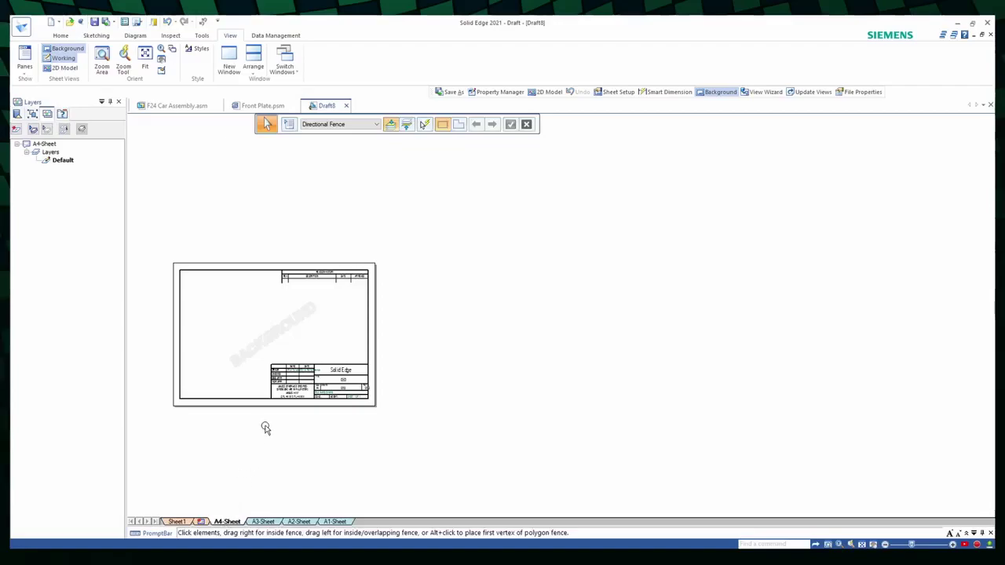
pyautogui.scroll(6, 298, 388)
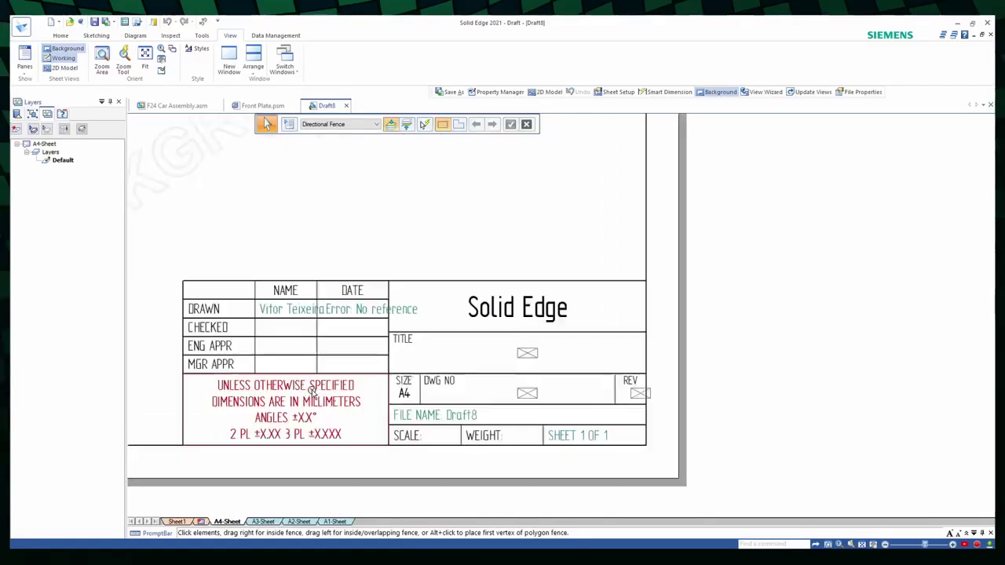
pyautogui.doubleClick(528, 356)
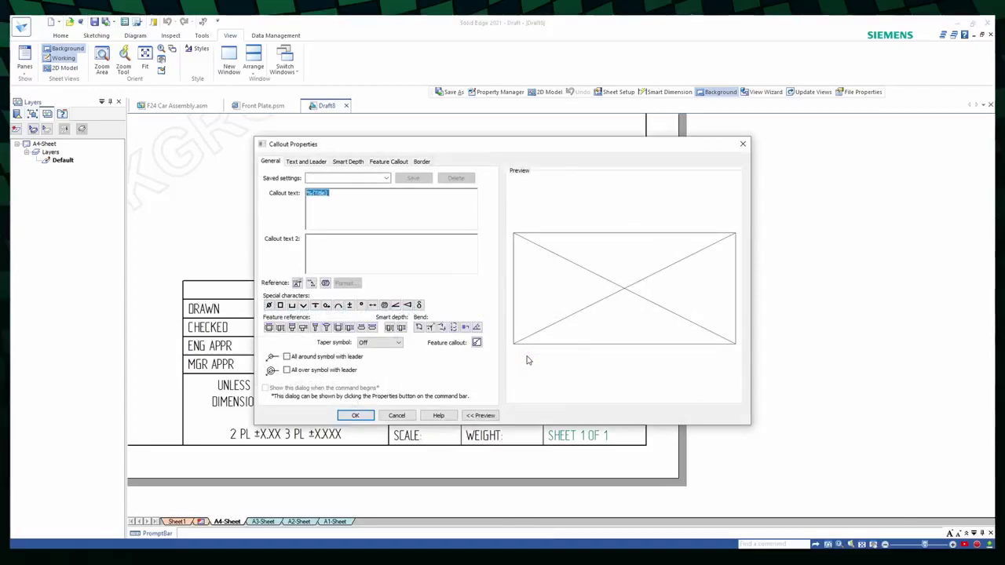
pyautogui.write('Frontal')
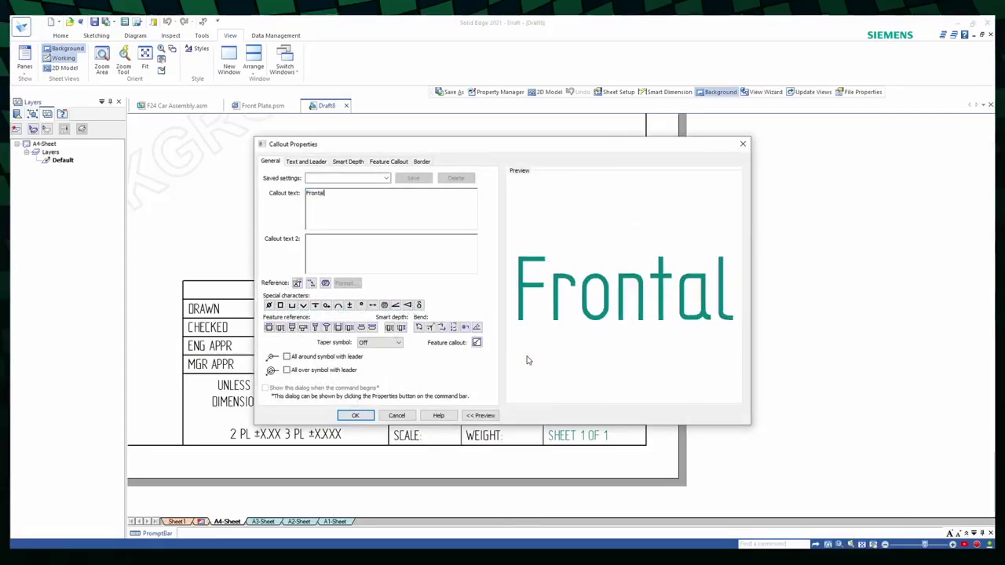
pyautogui.write(' Plate')
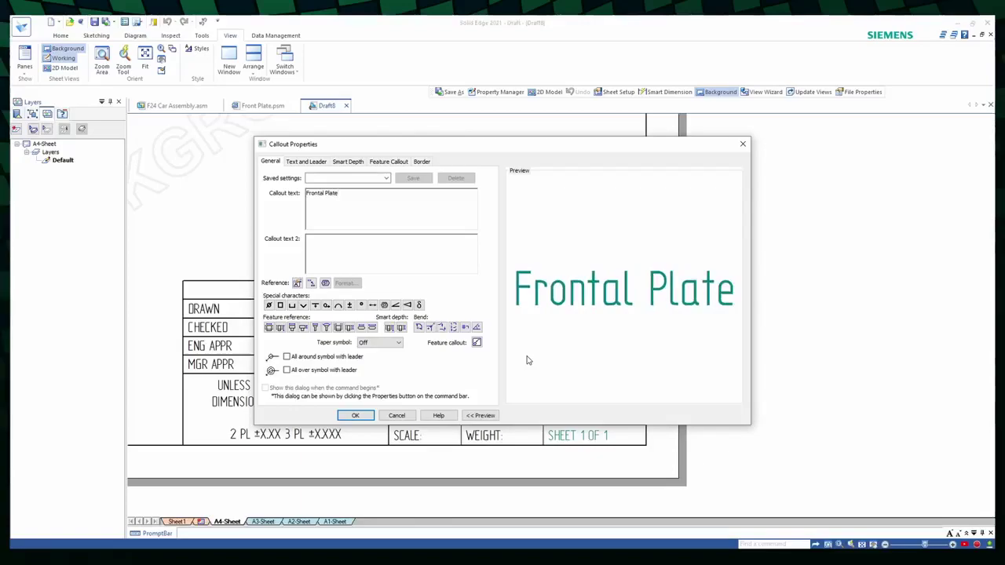
pyautogui.click(356, 417)
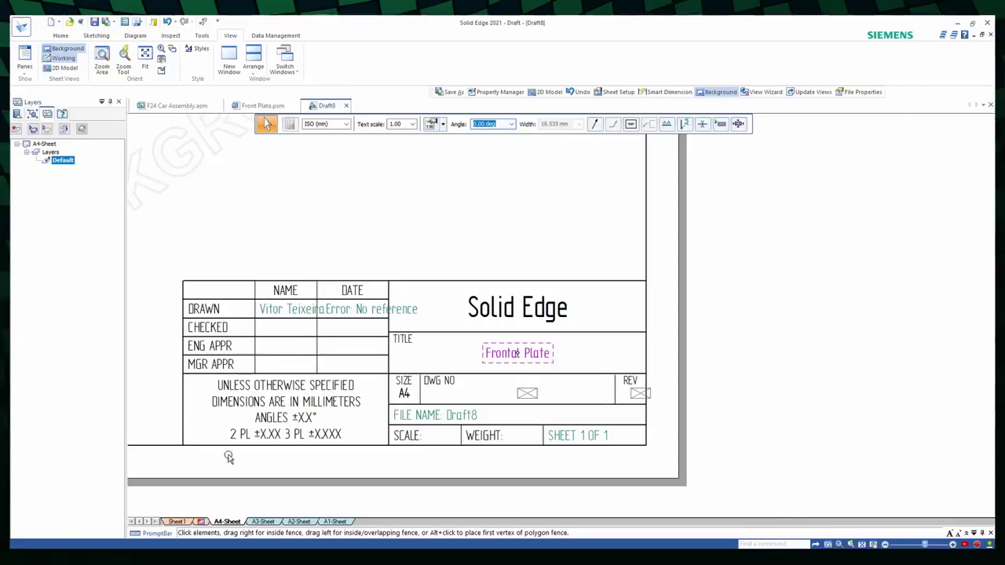
# - From Sheet1, Save As 'Front Plate' as a Draft document (*.dft) in the F24 Kit Car Model folder
pyautogui.click(176, 522)
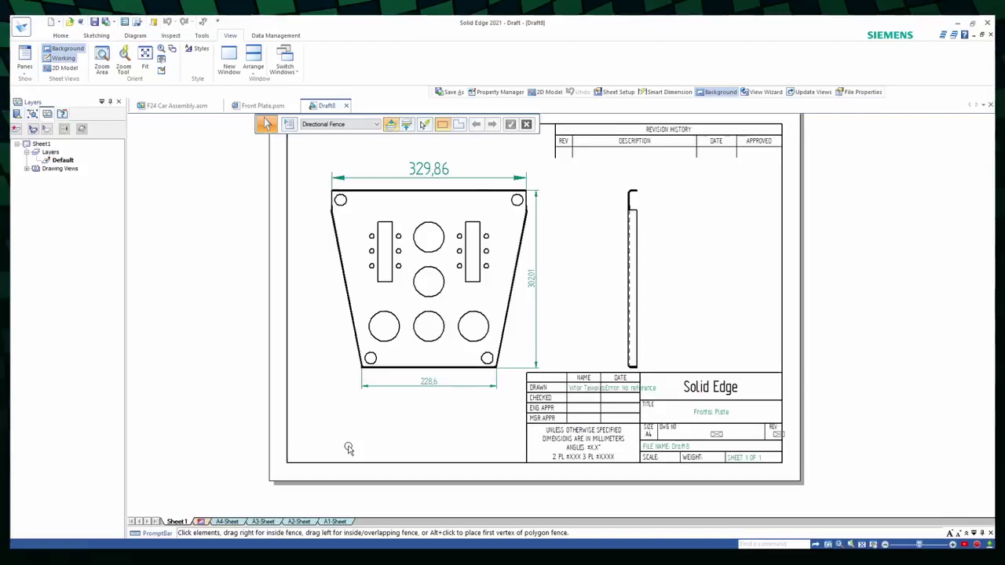
pyautogui.click(117, 24)
pyautogui.click(119, 34)
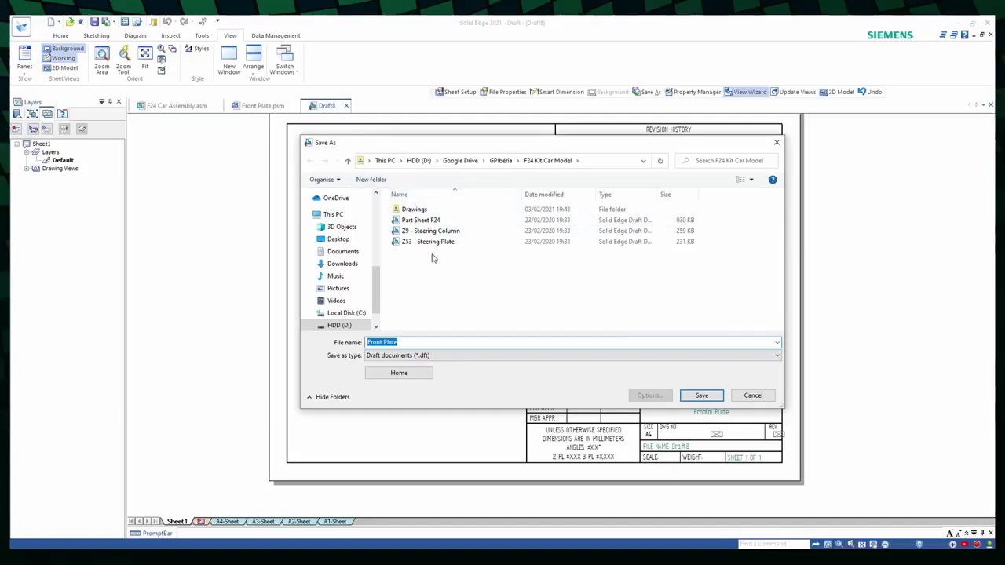
pyautogui.click(437, 357)
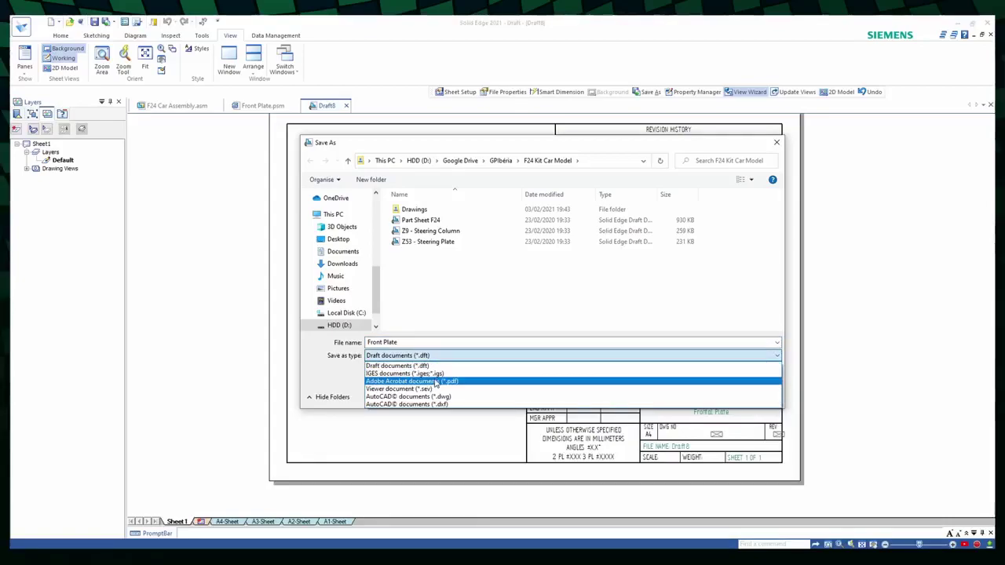
pyautogui.click(463, 345)
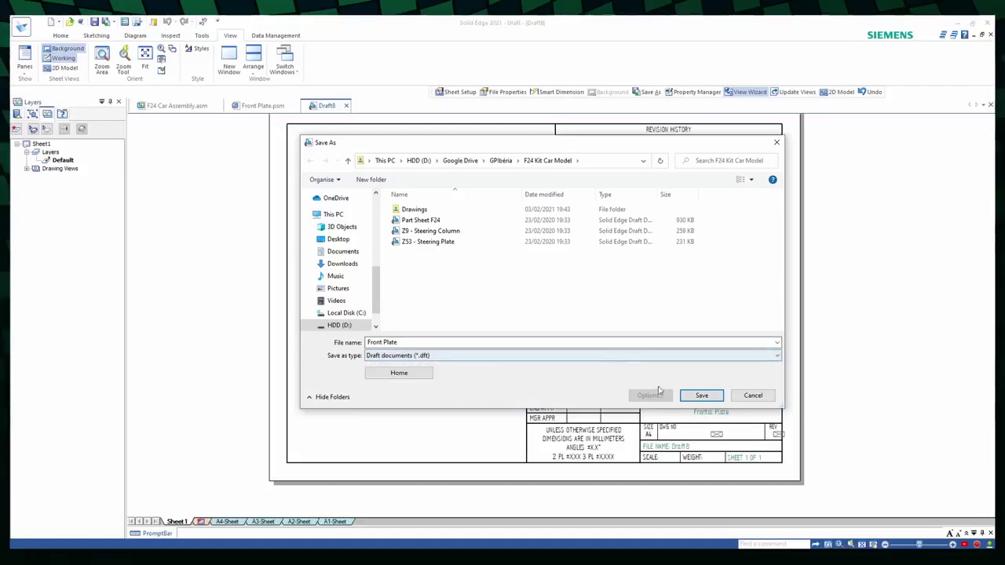
pyautogui.click(694, 397)
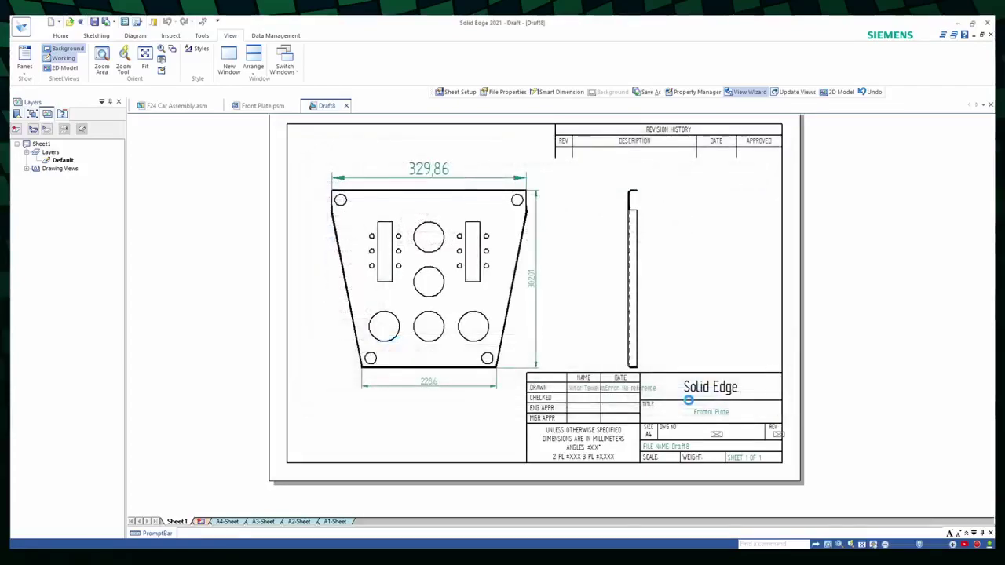